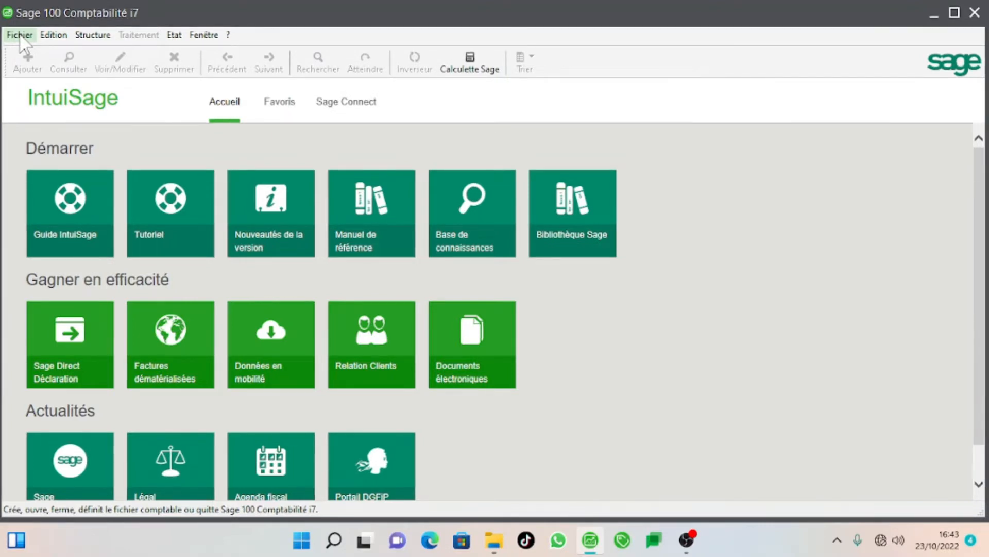
# Launch the new accounting file wizard with Fichier > Nouveau….
pyautogui.click(19, 35)
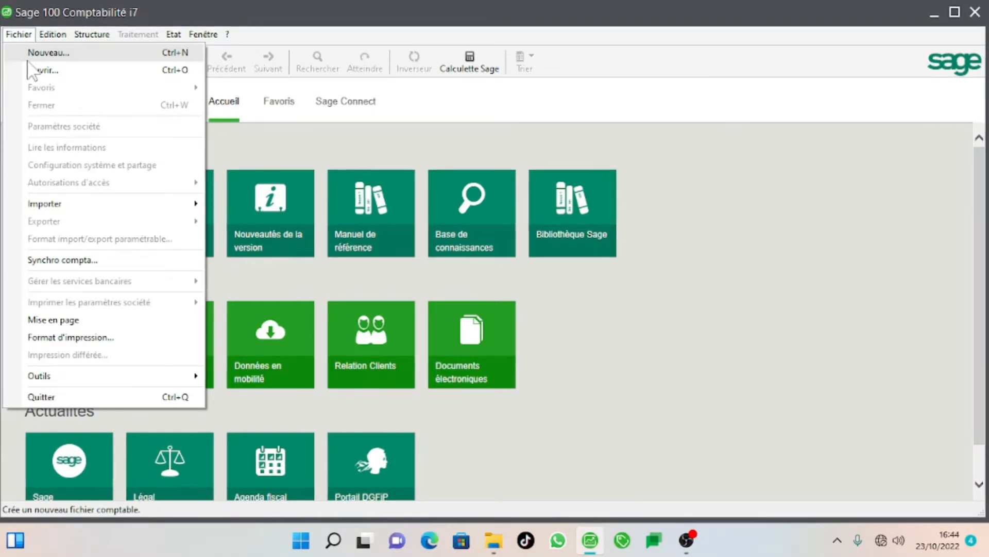
pyautogui.click(100, 57)
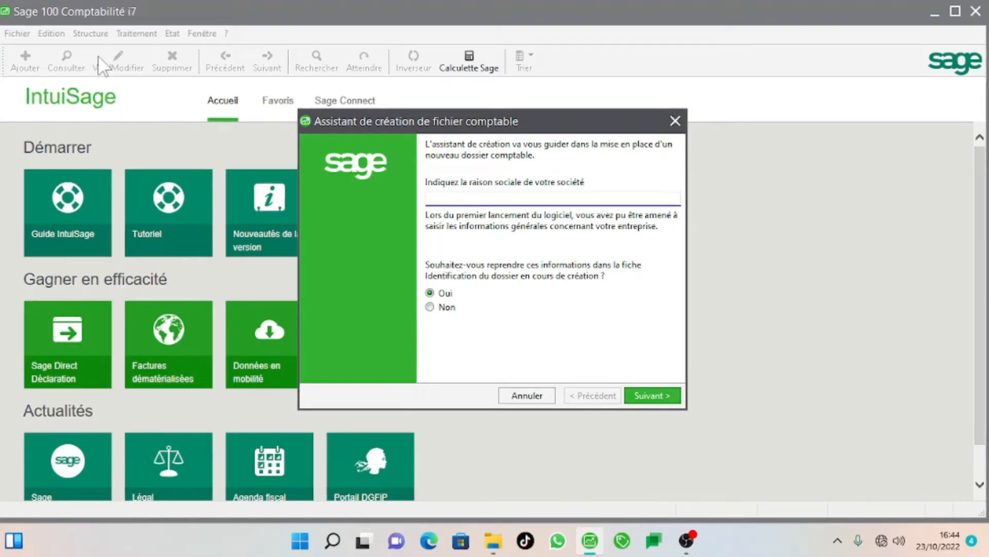
# Enter TOUBA INFORMATIQUE as the raison sociale and continue to the company details.
pyautogui.write('TOUBA ')
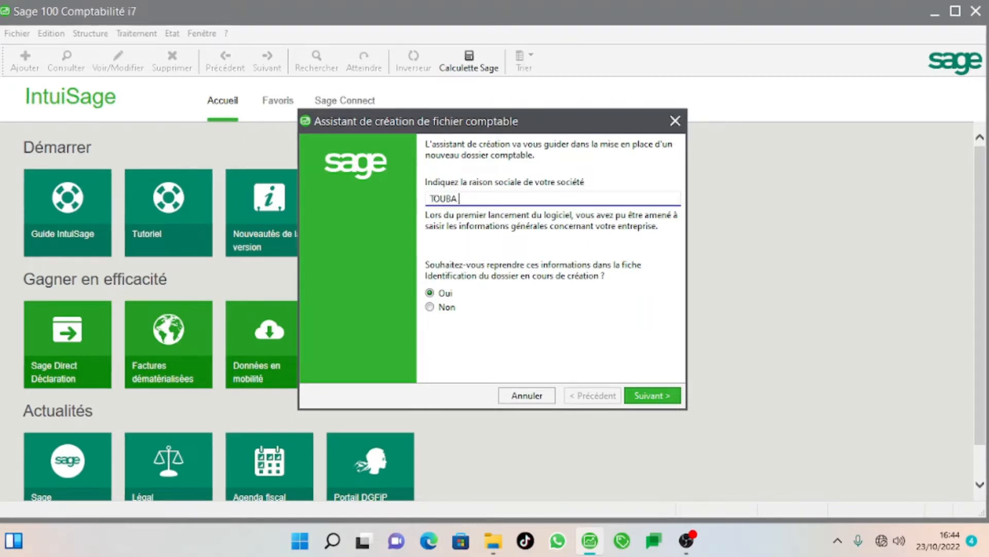
pyautogui.write('INFOR')
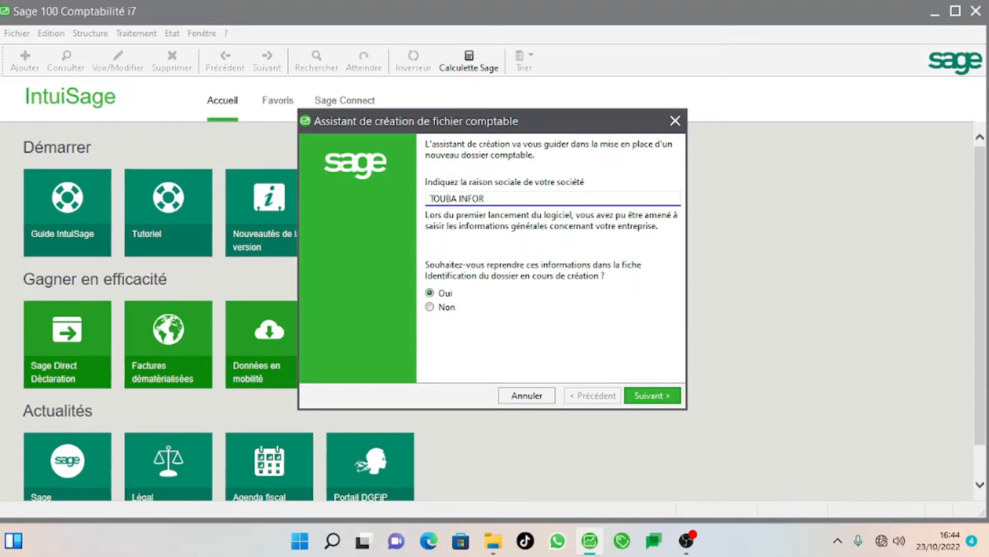
pyautogui.write('MATI')
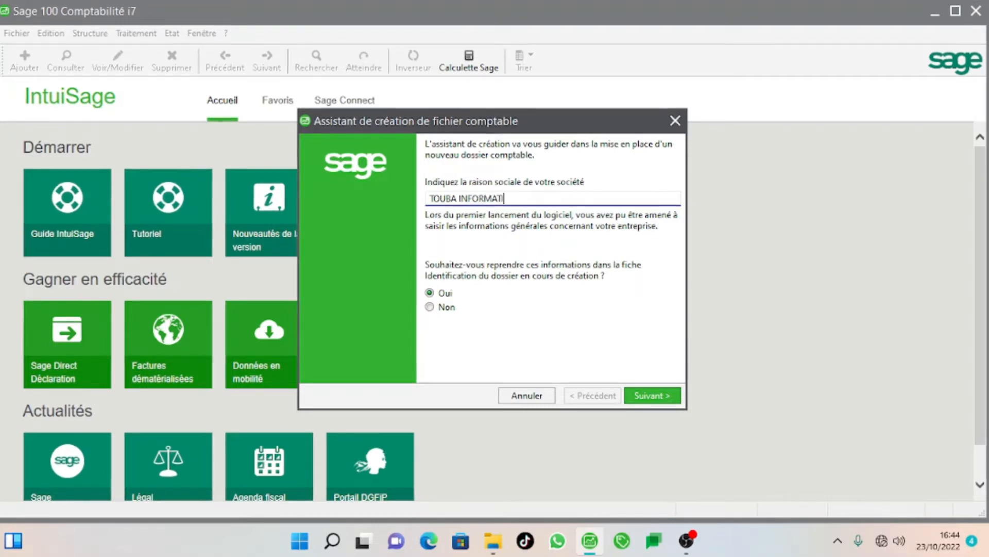
pyautogui.write('QUE')
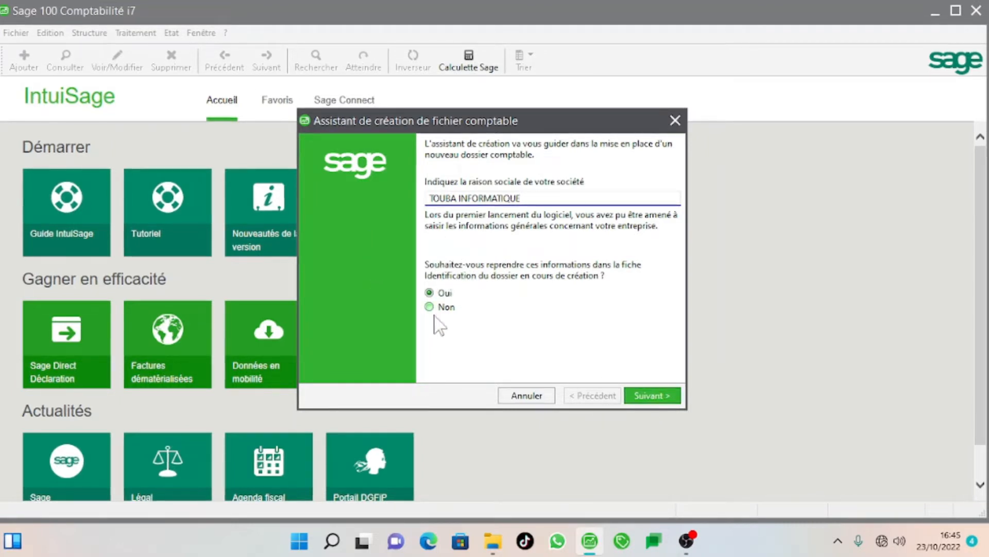
pyautogui.click(648, 391)
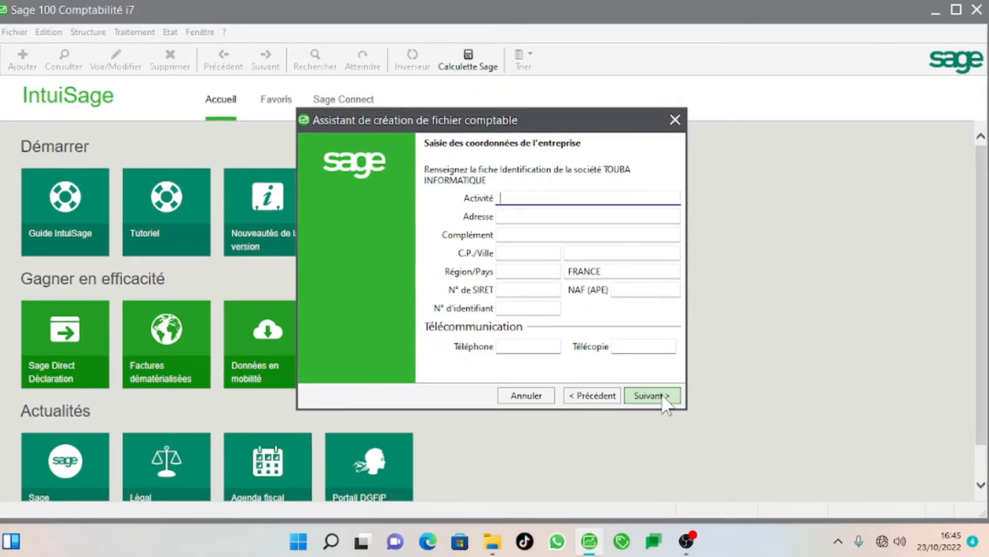
# Type the activity VENTE … ACHAT MATERIEL INFORMATIQU into the Activité field.
pyautogui.write('VENTE')
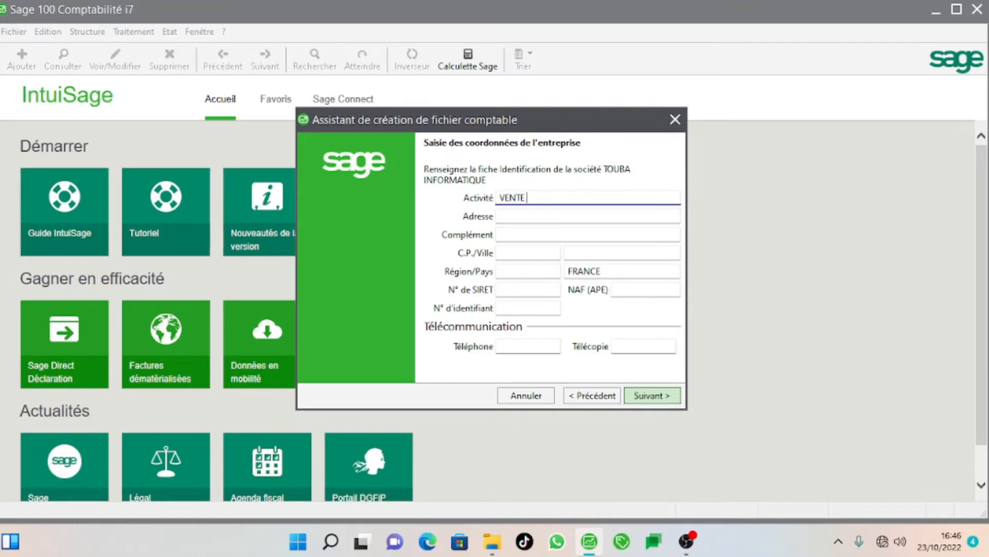
pyautogui.write('ET QCH')
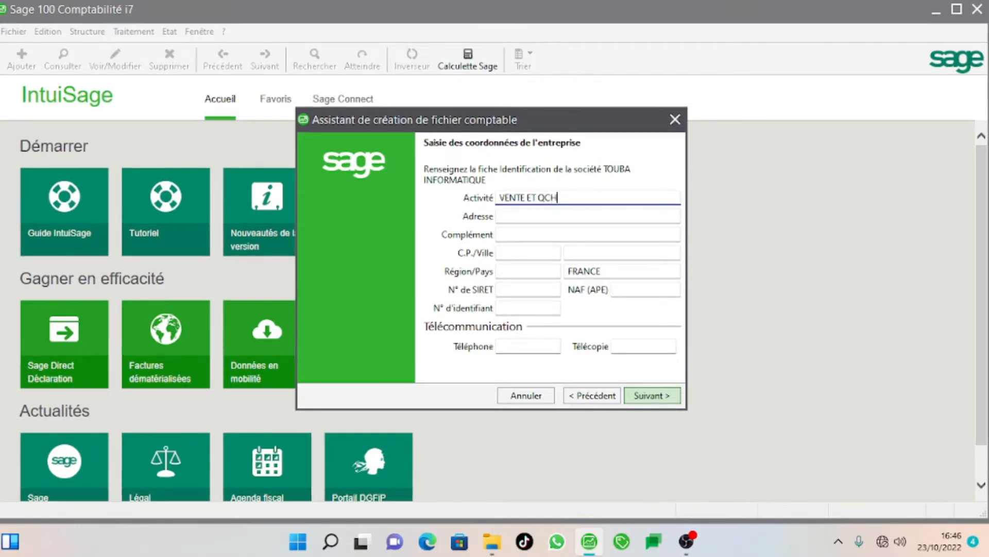
pyautogui.write('Q')
pyautogui.press('BackSpace')
pyautogui.press('BackSpace')
pyautogui.press('BackSpace')
pyautogui.press('BackSpace')
pyautogui.write('AC')
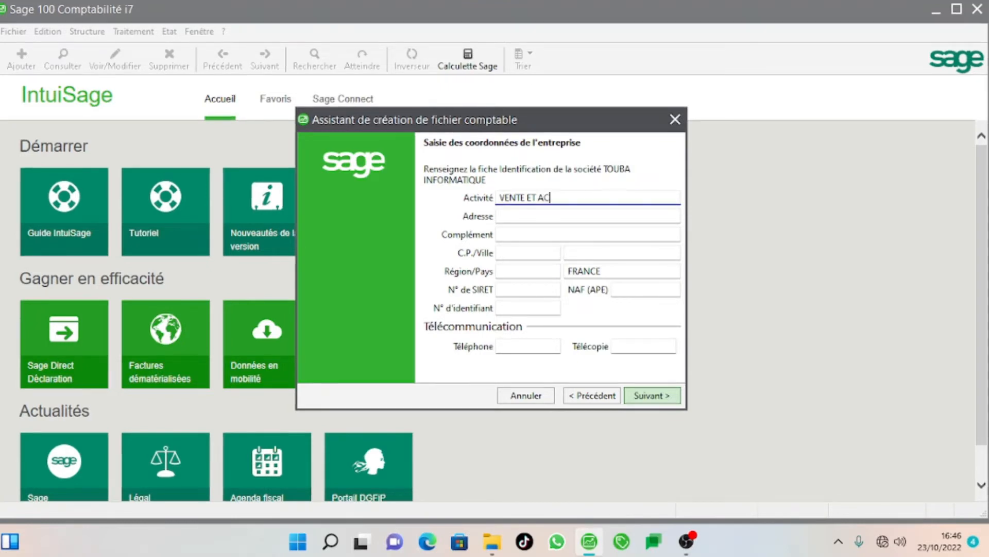
pyautogui.write('HAT MA')
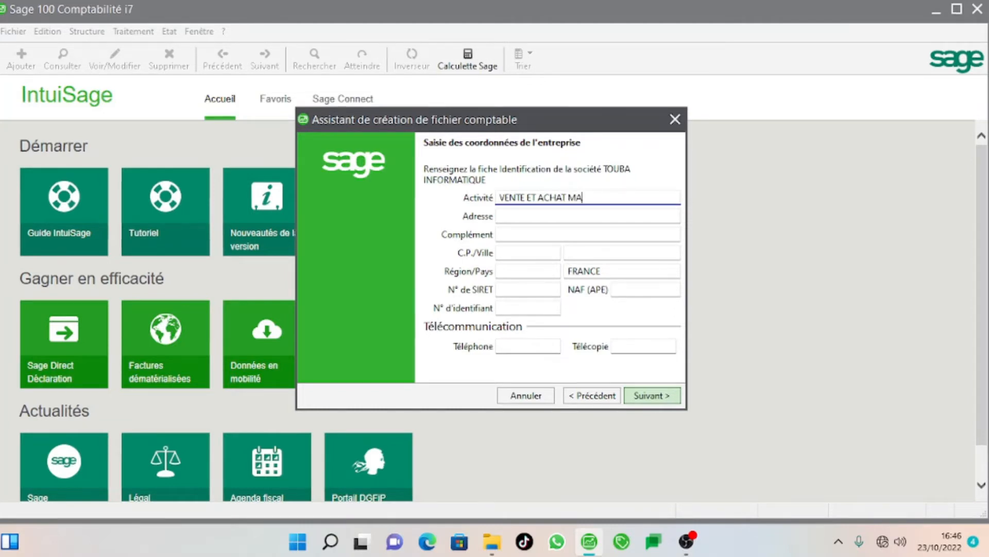
pyautogui.write('TERIEL I')
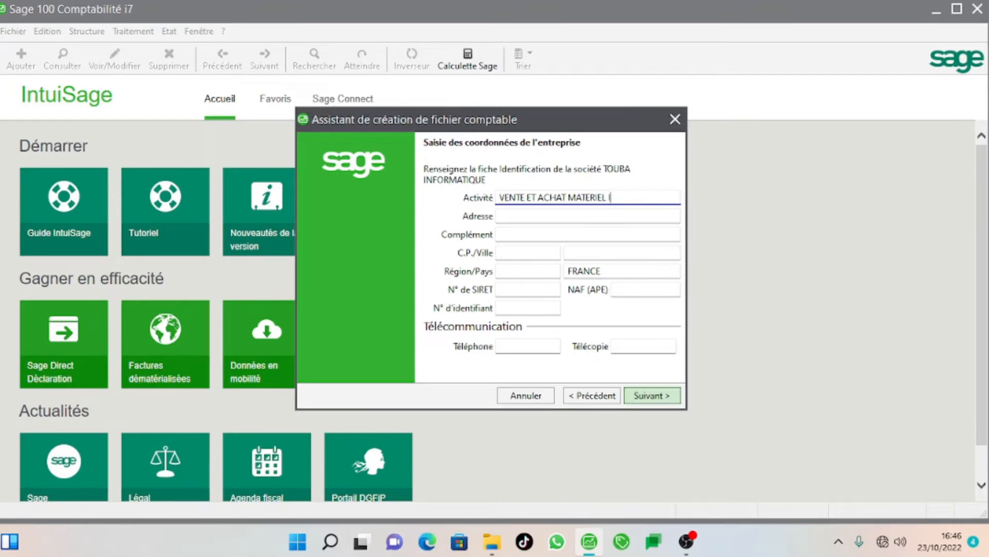
pyautogui.write('NFOR')
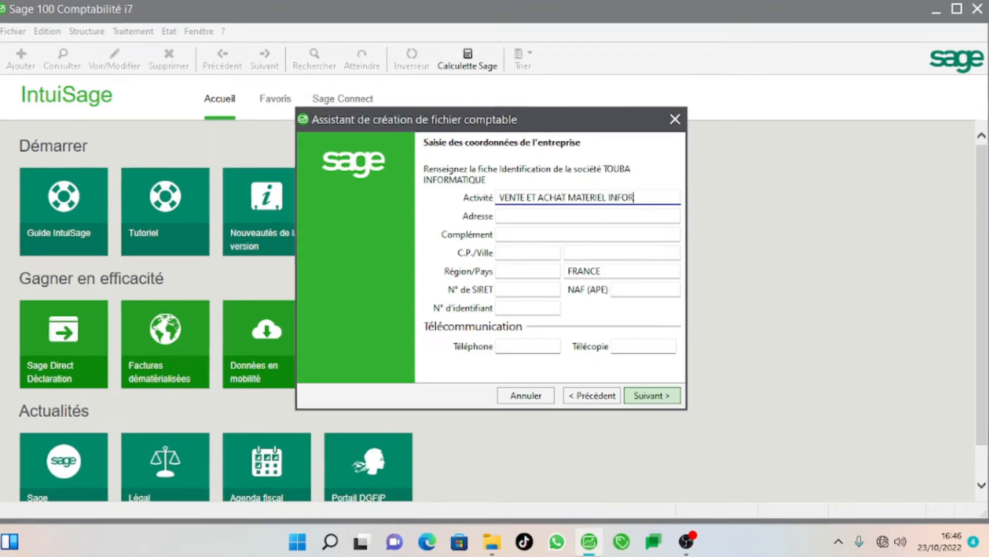
pyautogui.write('MATIQU')
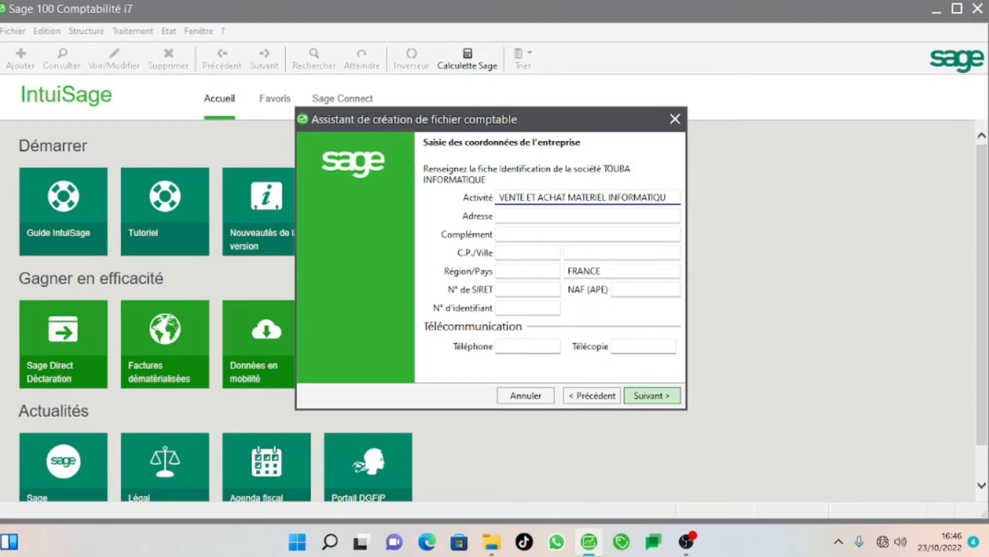
pyautogui.press('Left')
pyautogui.press('Left')
pyautogui.press('Left')
pyautogui.press('Left')
pyautogui.press('Left')
pyautogui.press('Left')
pyautogui.press('Left')
pyautogui.press('Left')
pyautogui.press('Left')
pyautogui.press('Left')
pyautogui.press('Left')
pyautogui.press('Left')
pyautogui.press('Left')
pyautogui.press('Left')
pyautogui.press('Left')
pyautogui.press('Left')
pyautogui.press('Left')
pyautogui.press('Left')
pyautogui.press('Left')
pyautogui.press('Left')
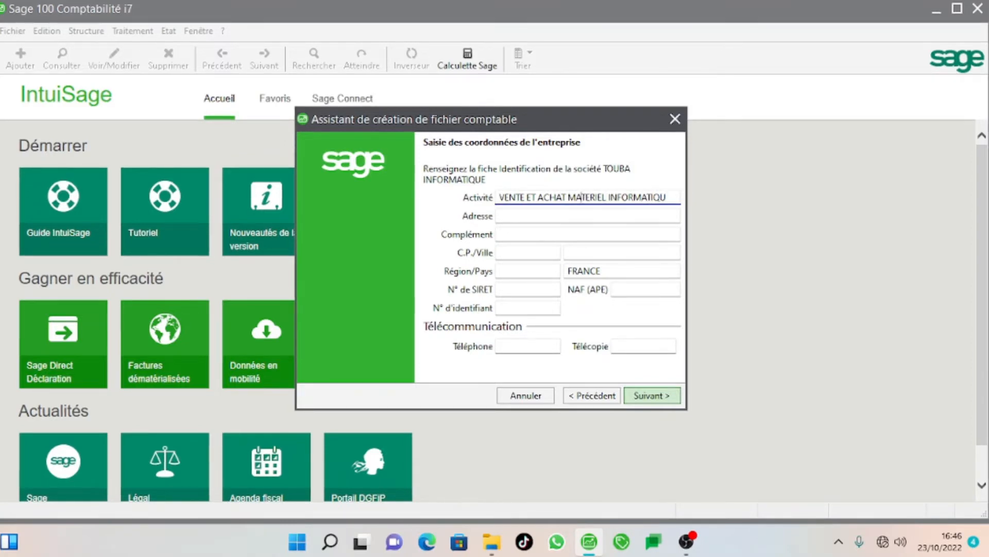
pyautogui.press('Left')
pyautogui.press('BackSpace')
pyautogui.press('BackSpace')
pyautogui.press('BackSpace')
pyautogui.press('BackSpace')
pyautogui.press('BackSpace')
pyautogui.press('BackSpace')
pyautogui.press('BackSpace')
pyautogui.press('BackSpace')
pyautogui.press('BackSpace')
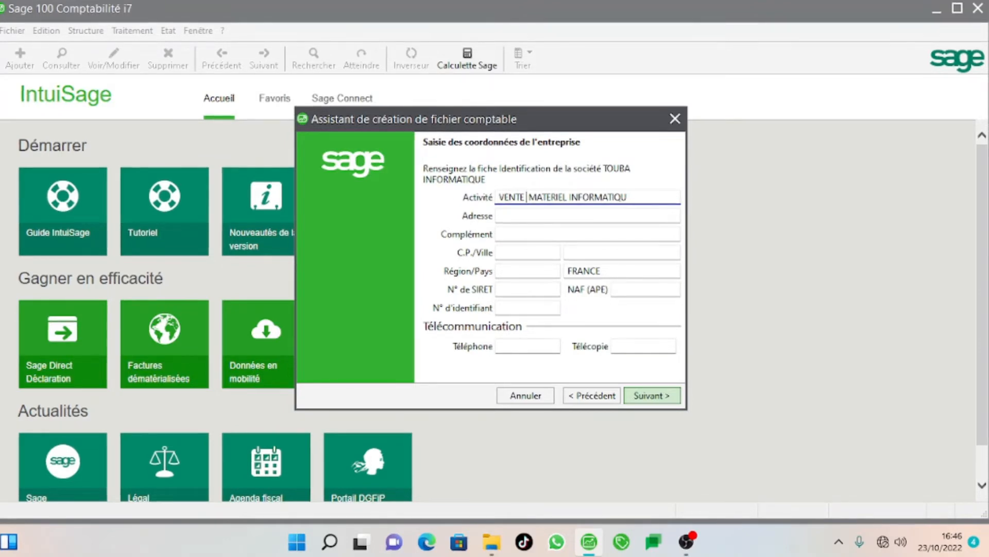
# Correct the Activité text so it reads VENTE & ACHAT MATERIEL INFORMATIQUE.
pyautogui.write('&')
pyautogui.press('BackSpace')
pyautogui.write('&')
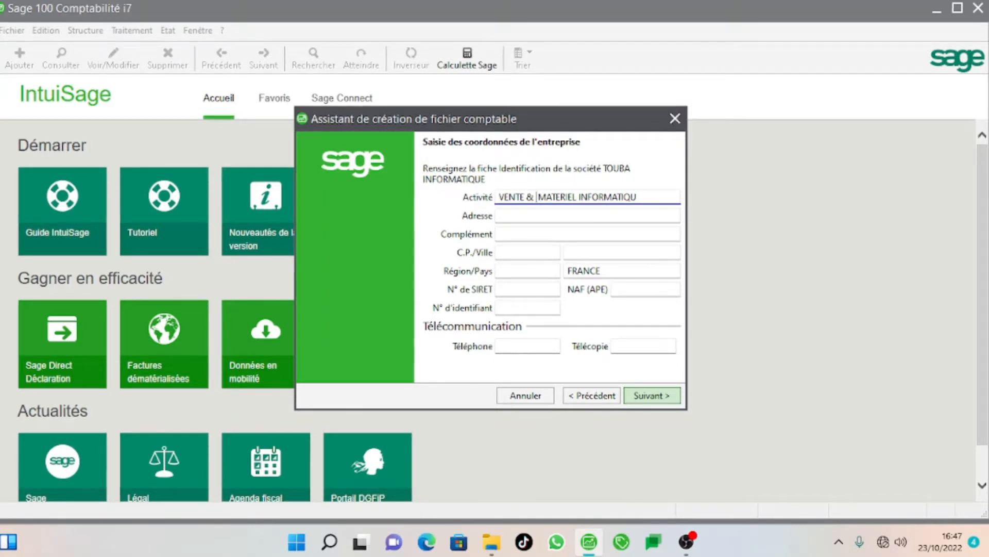
pyautogui.write('AC')
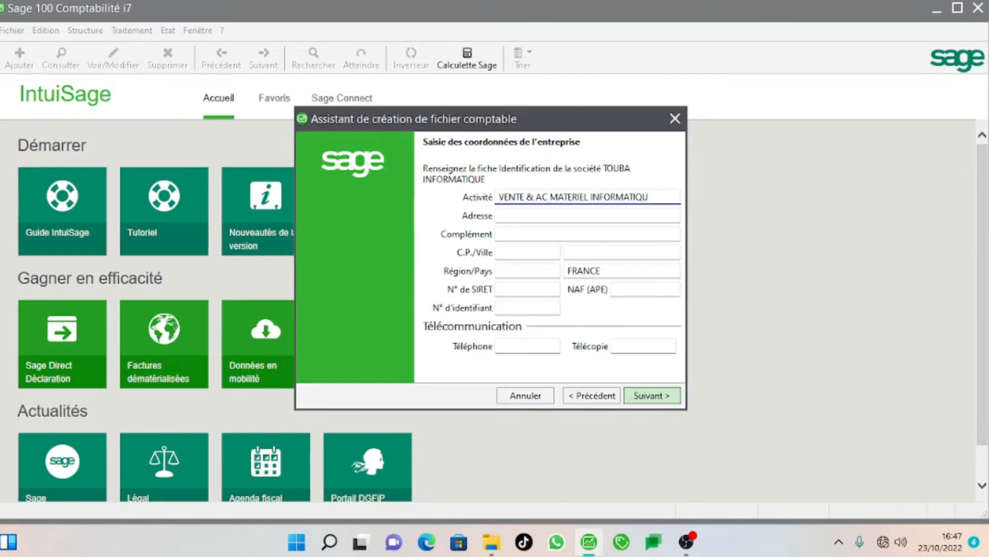
pyautogui.write('HAT')
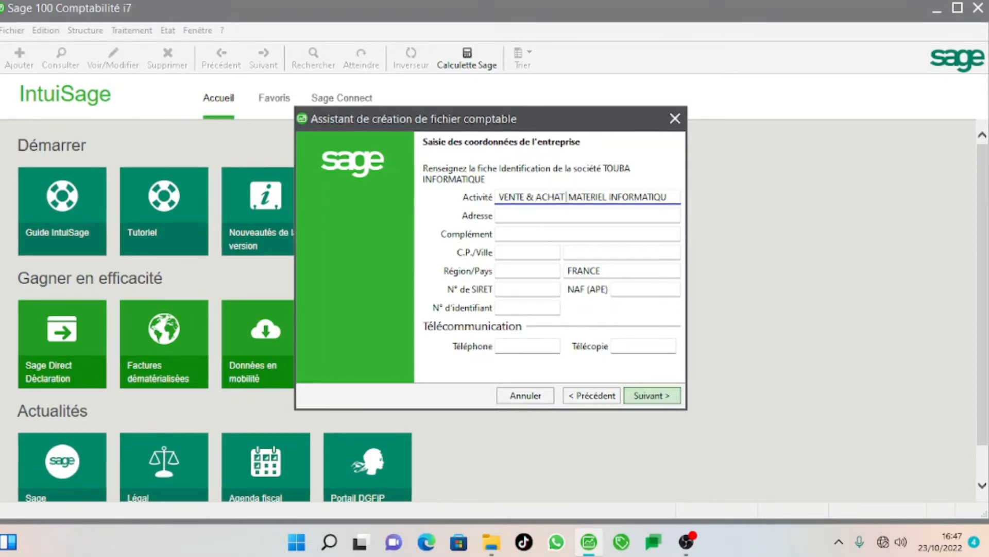
pyautogui.press('Right')
pyautogui.press('Right')
pyautogui.press('Right')
pyautogui.press('Right')
pyautogui.press('Right')
pyautogui.press('Right')
pyautogui.press('Right')
pyautogui.press('Right')
pyautogui.press('Right')
pyautogui.press('Right')
pyautogui.press('Right')
pyautogui.press('Right')
pyautogui.press('Right')
pyautogui.press('Right')
pyautogui.press('Right')
pyautogui.press('Right')
pyautogui.press('Right')
pyautogui.press('Right')
pyautogui.press('Right')
pyautogui.press('Right')
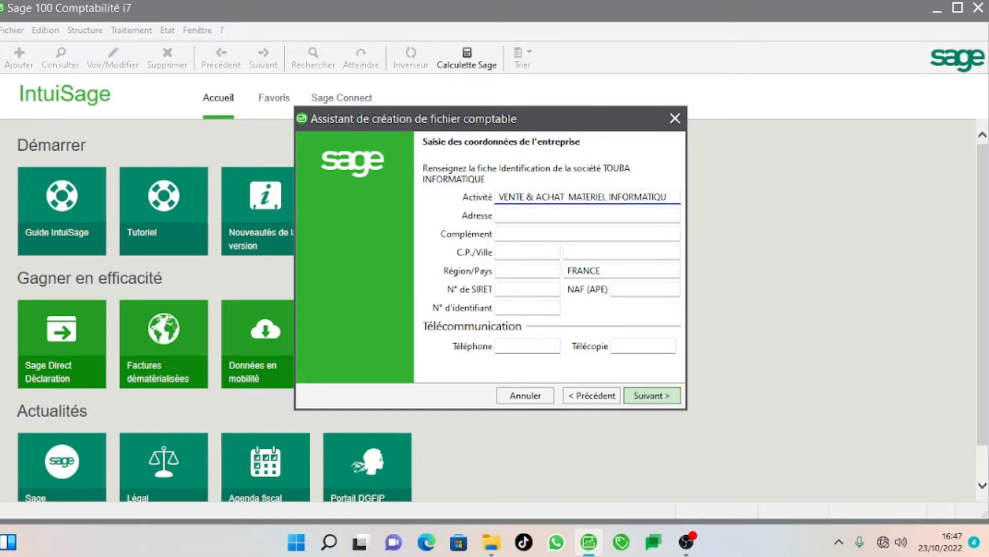
pyautogui.press('BackSpace')
pyautogui.write('U')
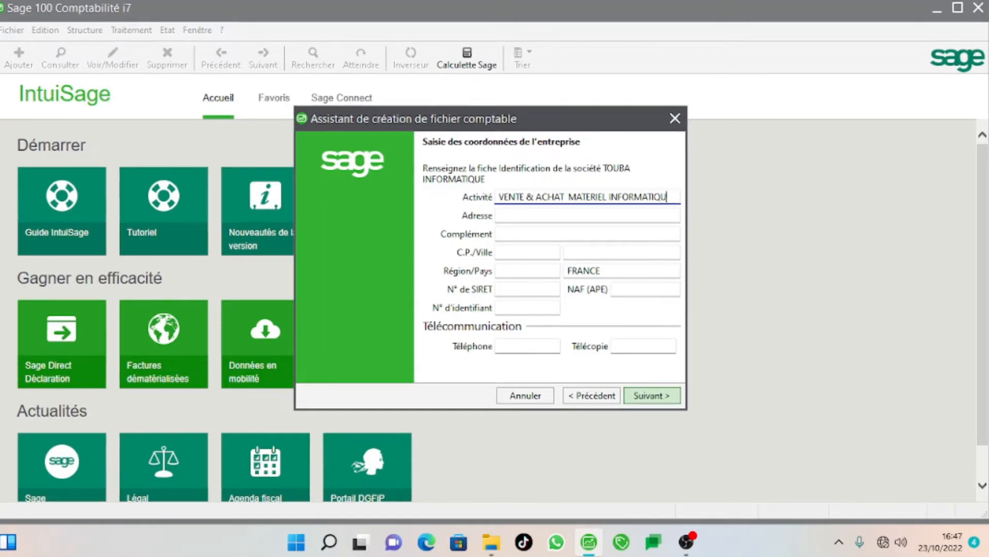
pyautogui.press('Left')
pyautogui.press('Left')
pyautogui.press('Left')
pyautogui.press('Left')
pyautogui.press('Left')
pyautogui.press('Left')
pyautogui.press('Left')
pyautogui.press('Left')
pyautogui.press('Left')
pyautogui.press('Left')
pyautogui.press('Left')
pyautogui.press('Left')
pyautogui.press('Left')
pyautogui.press('Left')
pyautogui.press('Left')
pyautogui.press('Left')
pyautogui.press('Left')
pyautogui.press('Left')
pyautogui.press('Left')
pyautogui.press('Left')
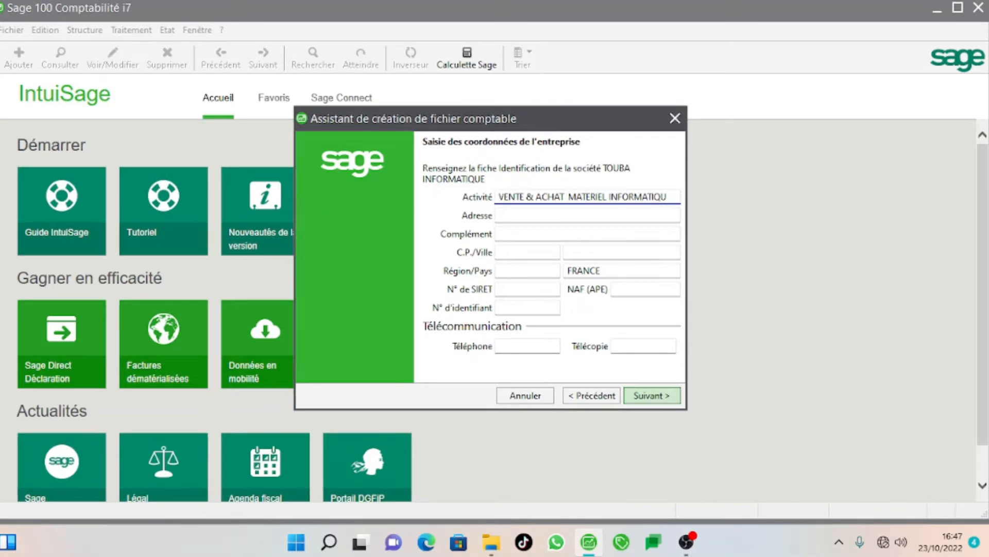
pyautogui.press('BackSpace')
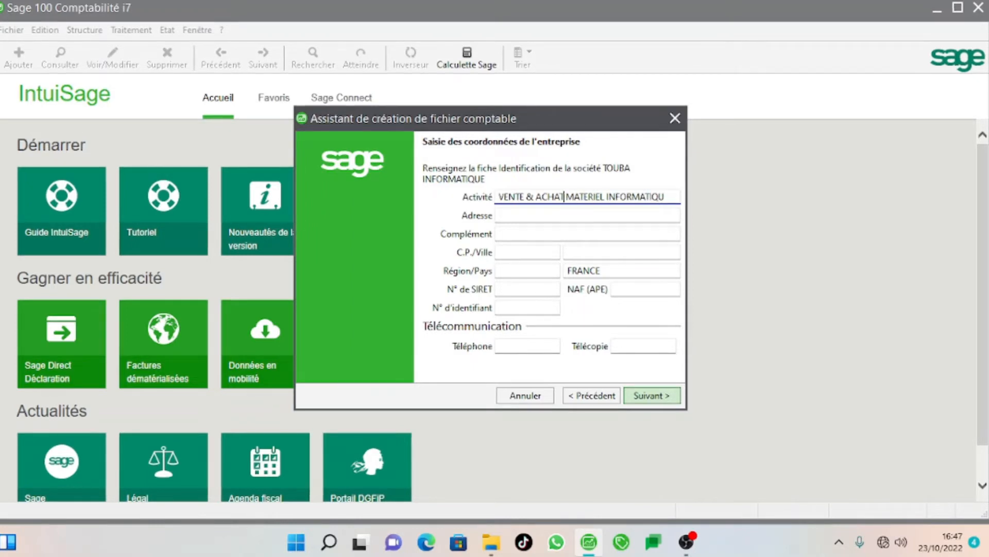
pyautogui.press('Right')
pyautogui.press('Right')
pyautogui.press('Right')
pyautogui.press('Right')
pyautogui.press('Right')
pyautogui.press('Right')
pyautogui.press('Right')
pyautogui.press('Right')
pyautogui.press('Right')
pyautogui.press('Right')
pyautogui.press('Right')
pyautogui.press('Right')
pyautogui.press('Right')
pyautogui.press('Right')
pyautogui.press('Right')
pyautogui.press('Right')
pyautogui.press('Right')
pyautogui.press('Right')
pyautogui.press('Right')
pyautogui.press('Right')
pyautogui.press('Right')
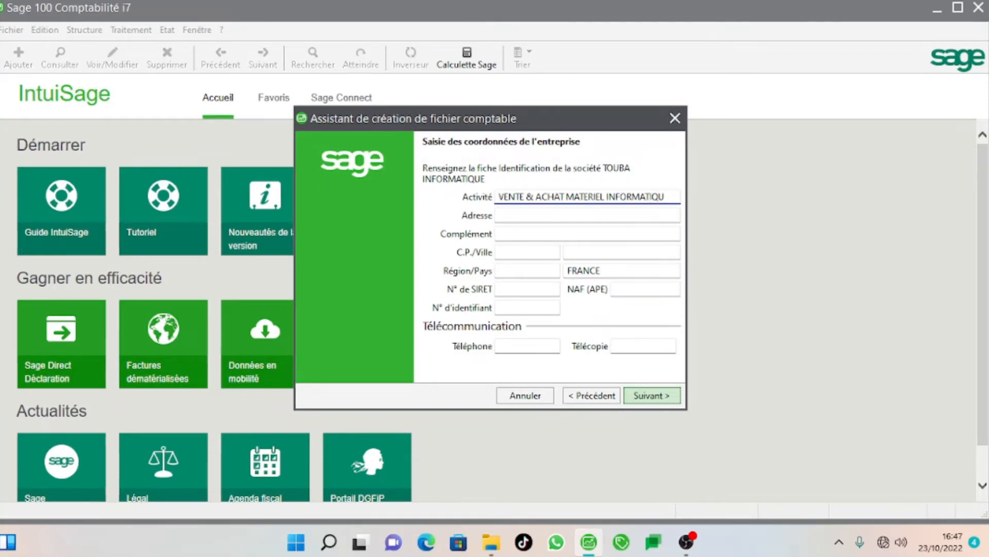
pyautogui.write('E')
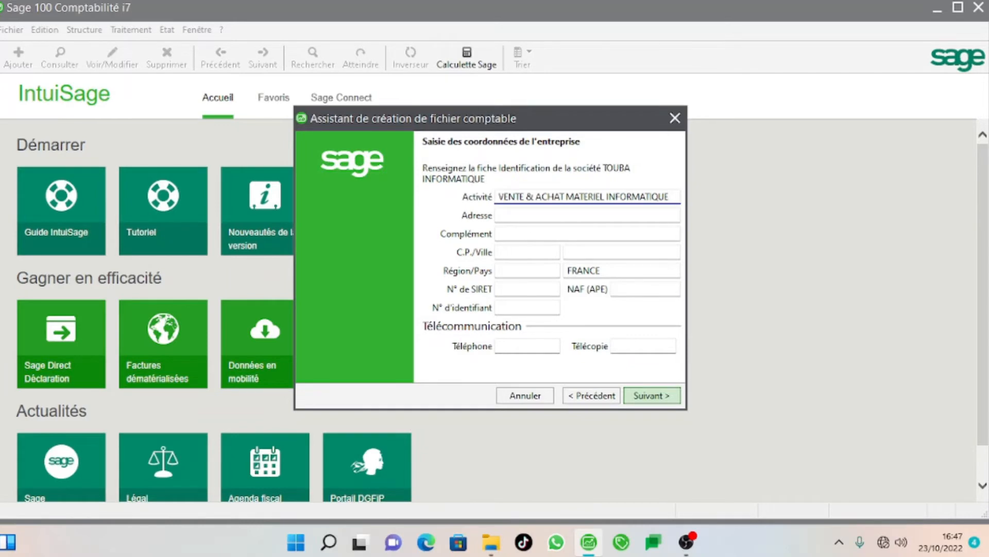
# Enter the company address TOUBA DAROU MARNANE.
pyautogui.click(514, 216)
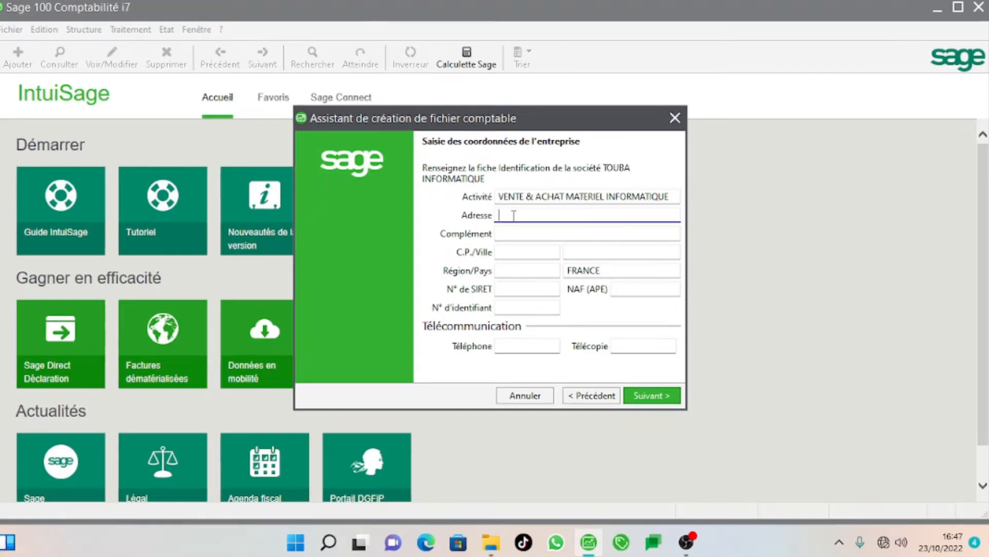
pyautogui.write('TOU')
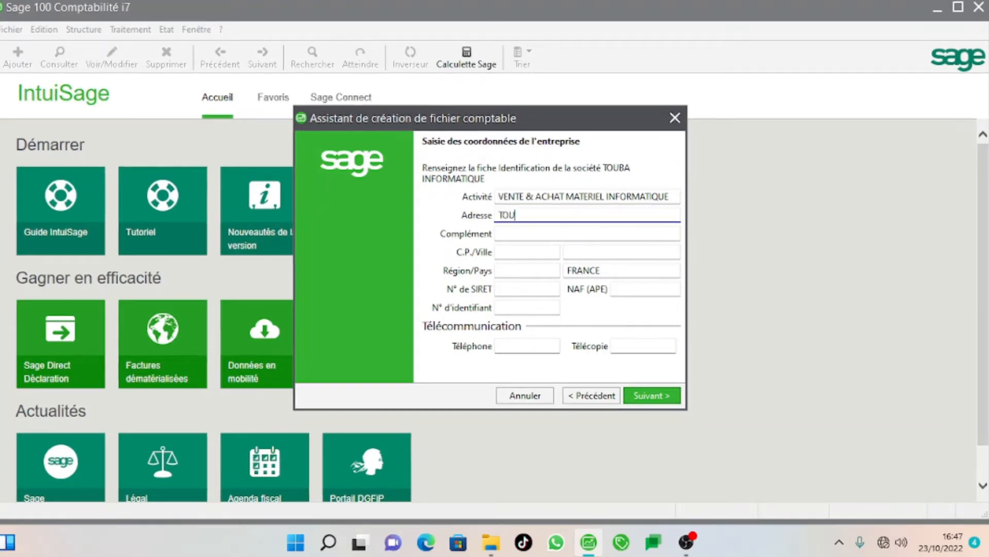
pyautogui.write('BA')
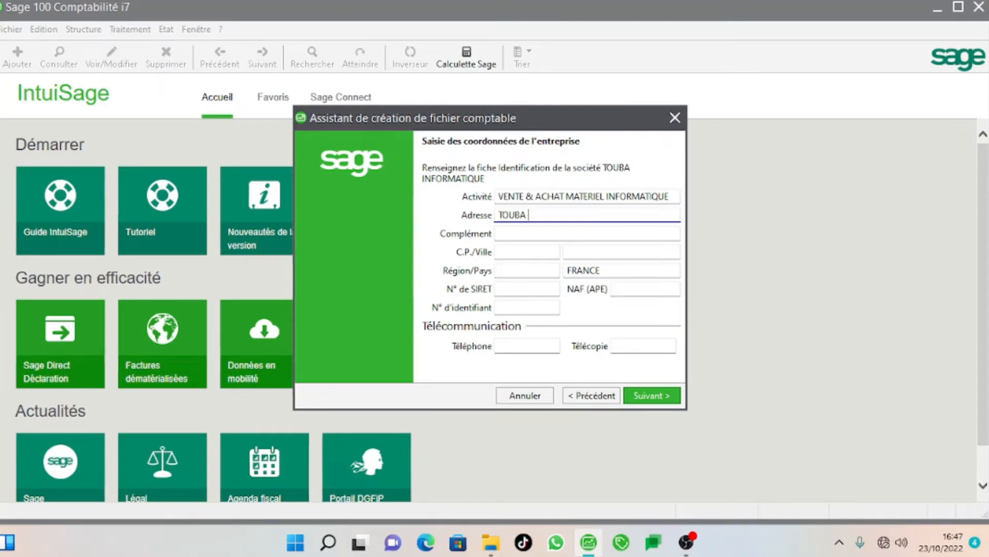
pyautogui.write('DAROU')
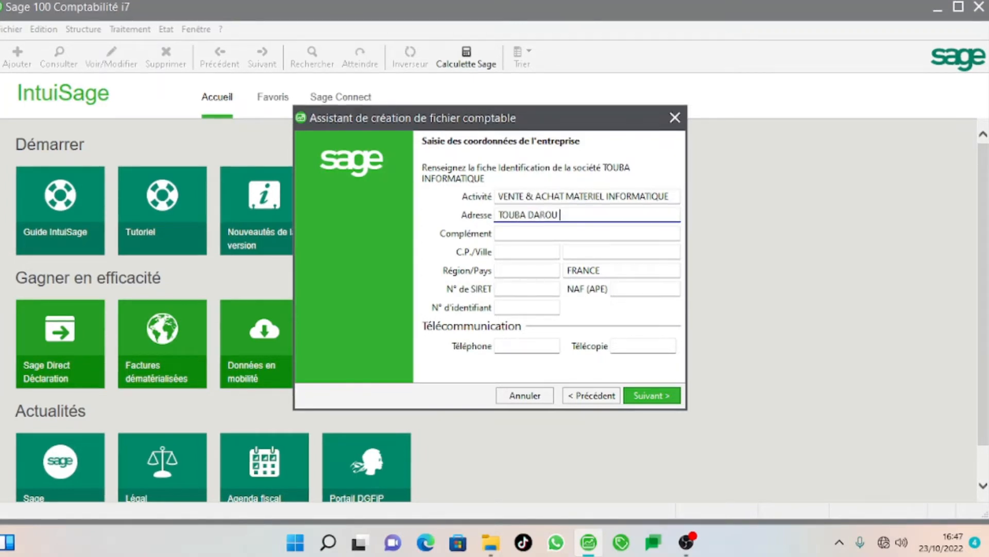
pyautogui.write(' MAR')
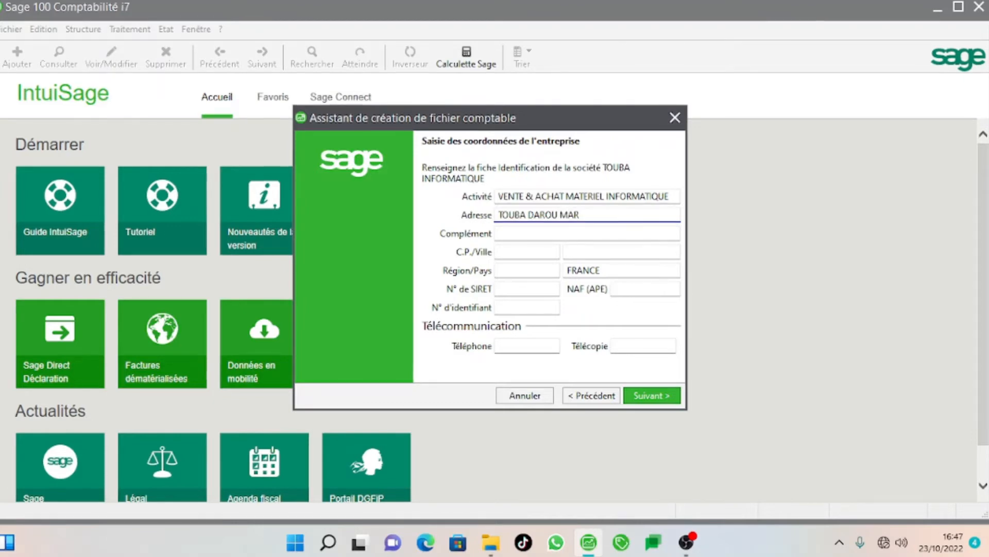
pyautogui.write('NANE')
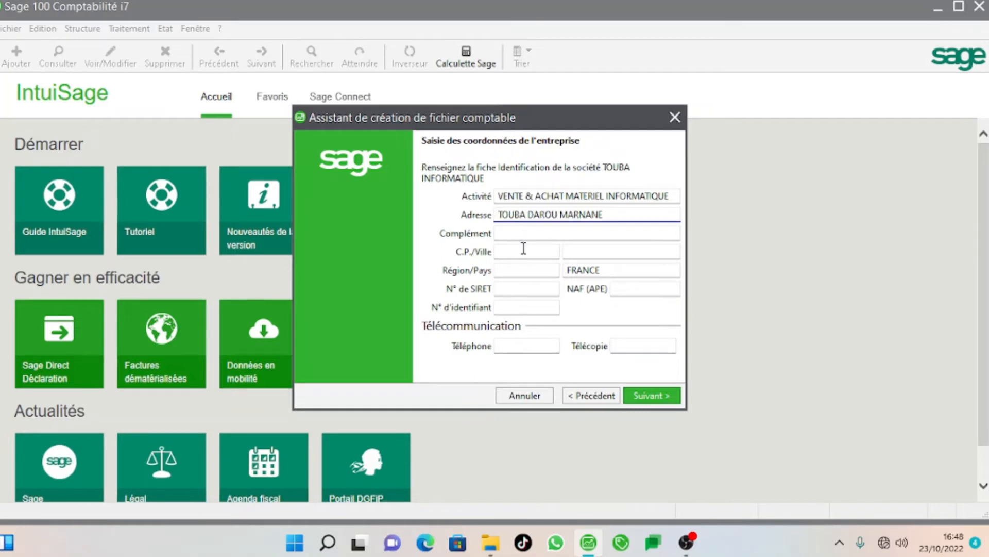
pyautogui.click(508, 254)
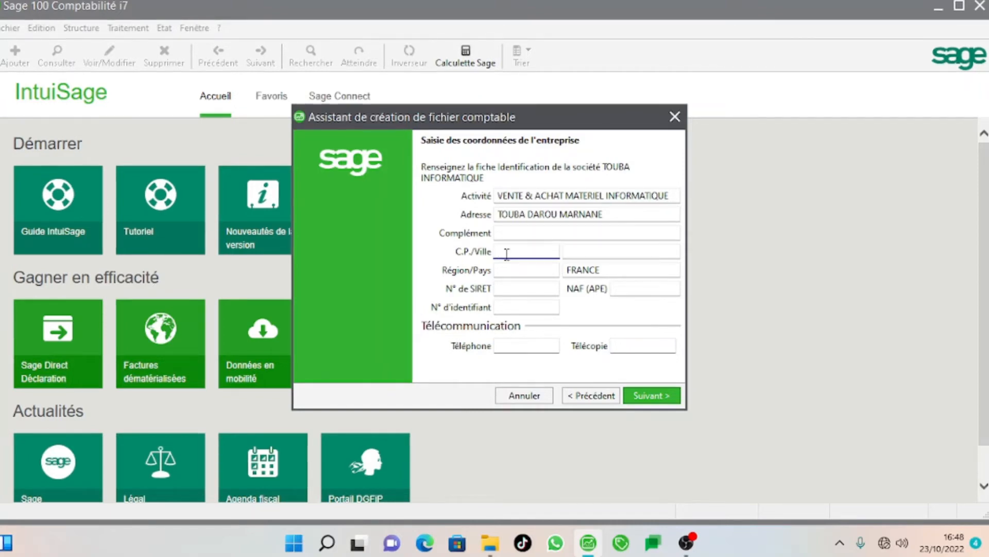
# Fill in postal code 22300, town TOUBA, region DIOURBEL and country SENEGAL.
pyautogui.write('22300')
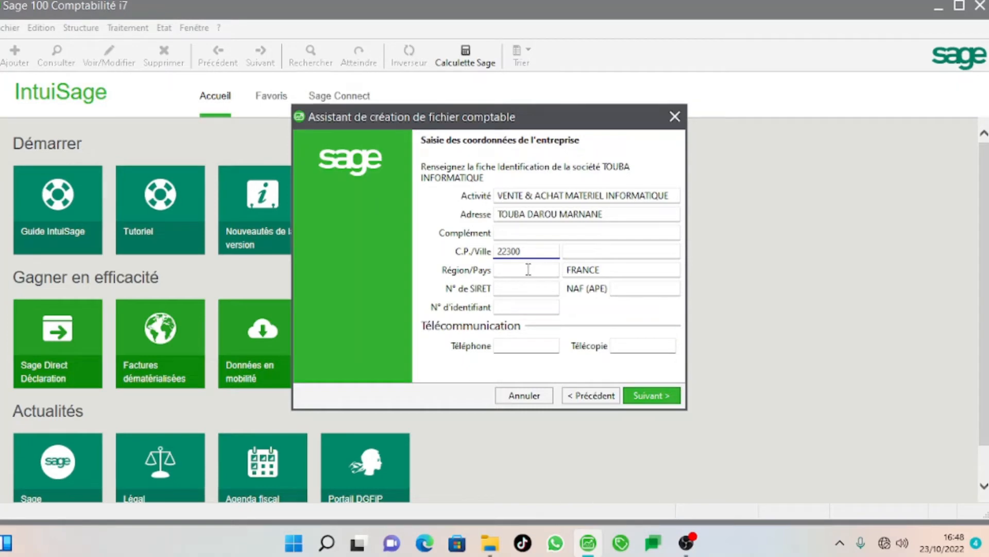
pyautogui.click(603, 251)
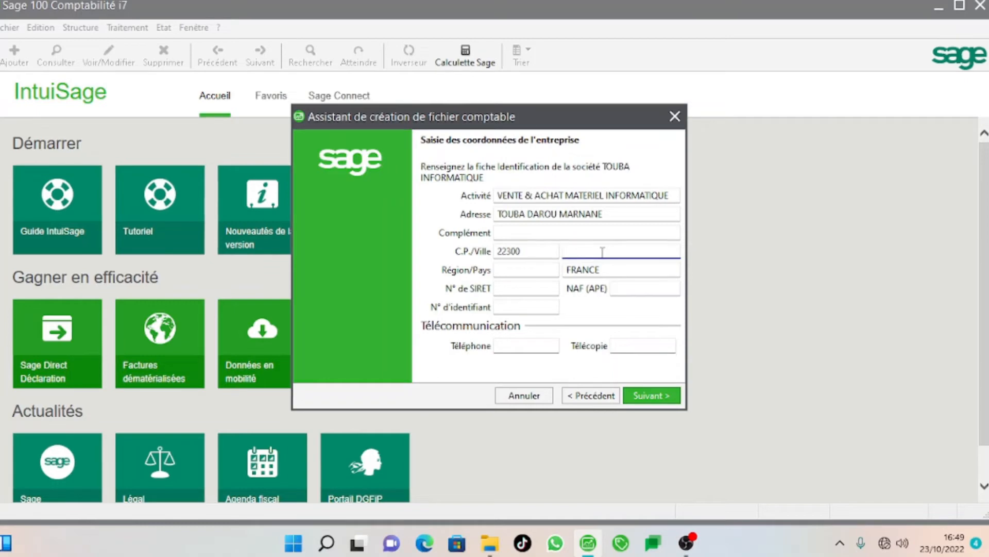
pyautogui.write('TOUBA')
pyautogui.press('Tab')
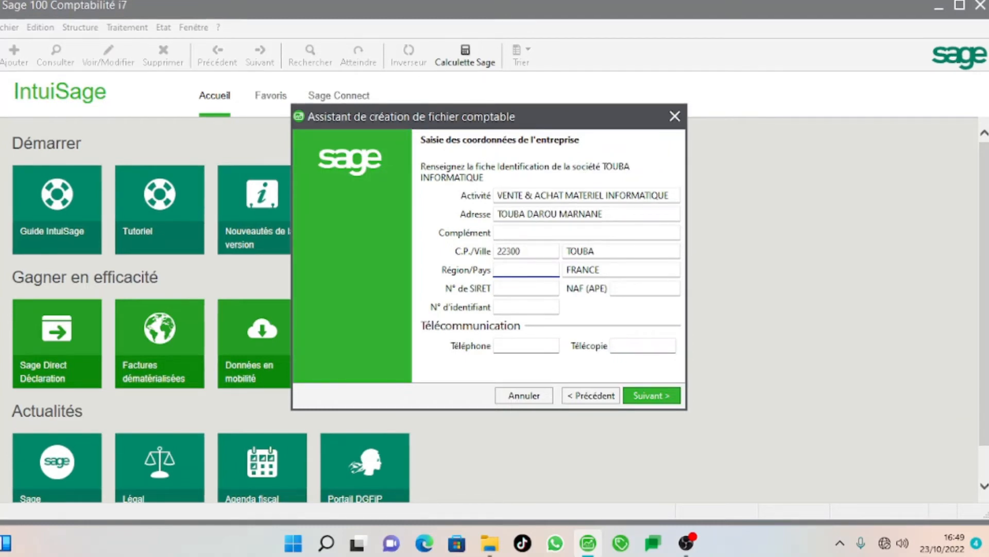
pyautogui.write('D')
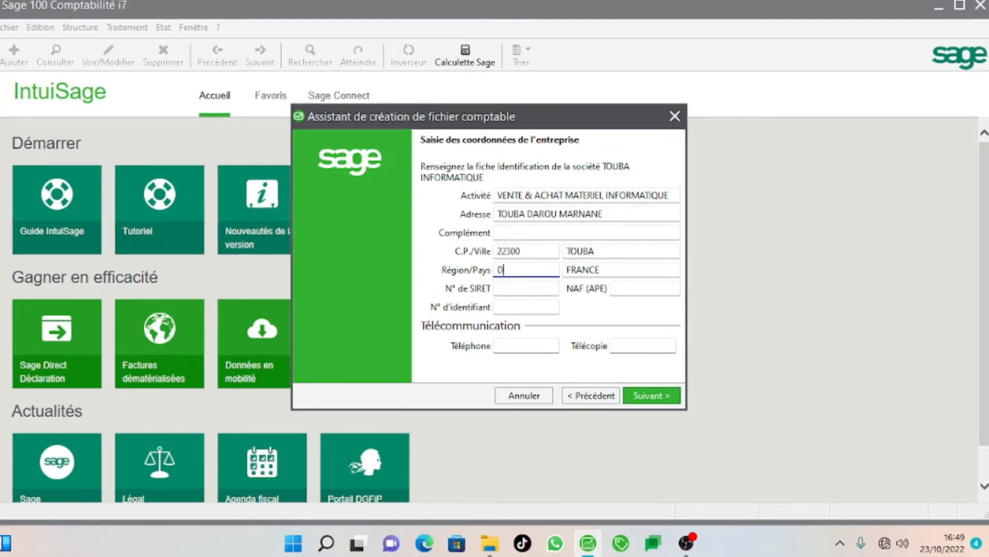
pyautogui.write('IOURBEL')
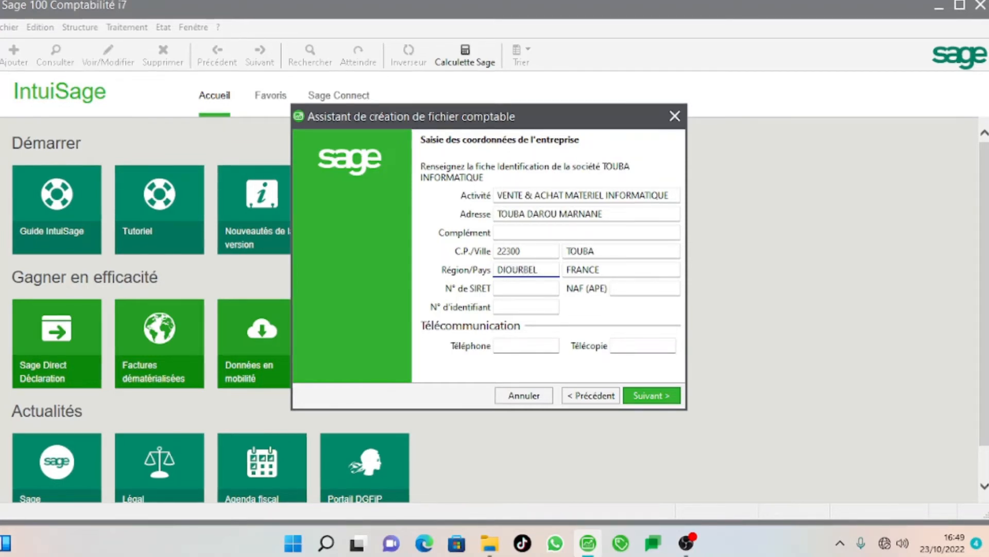
pyautogui.press('Tab')
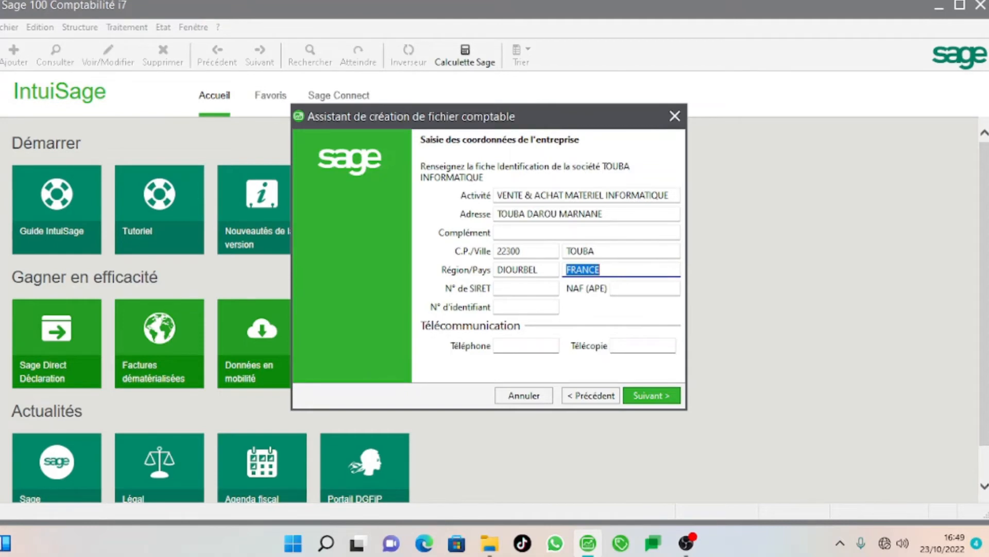
pyautogui.write('SE')
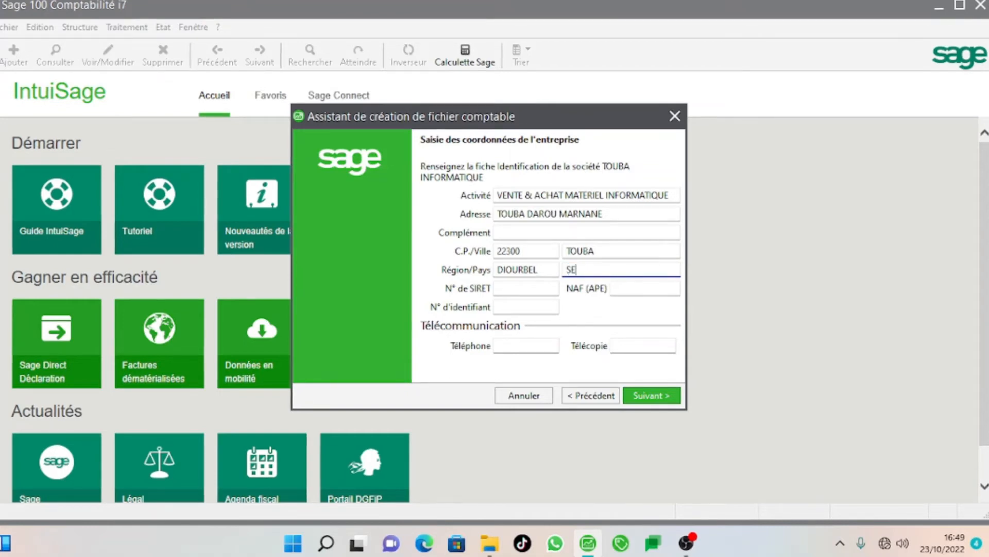
pyautogui.write('NEGAL')
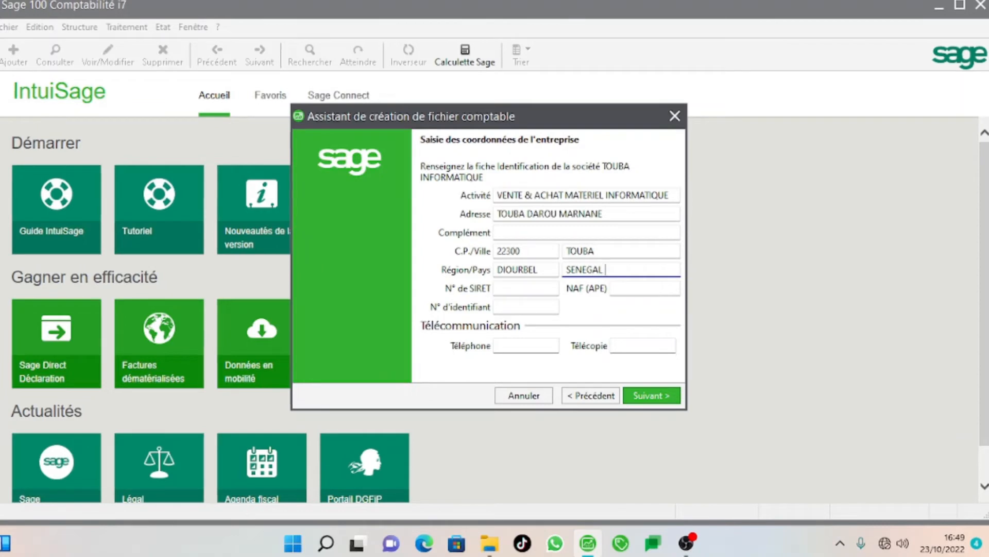
pyautogui.press('Tab')
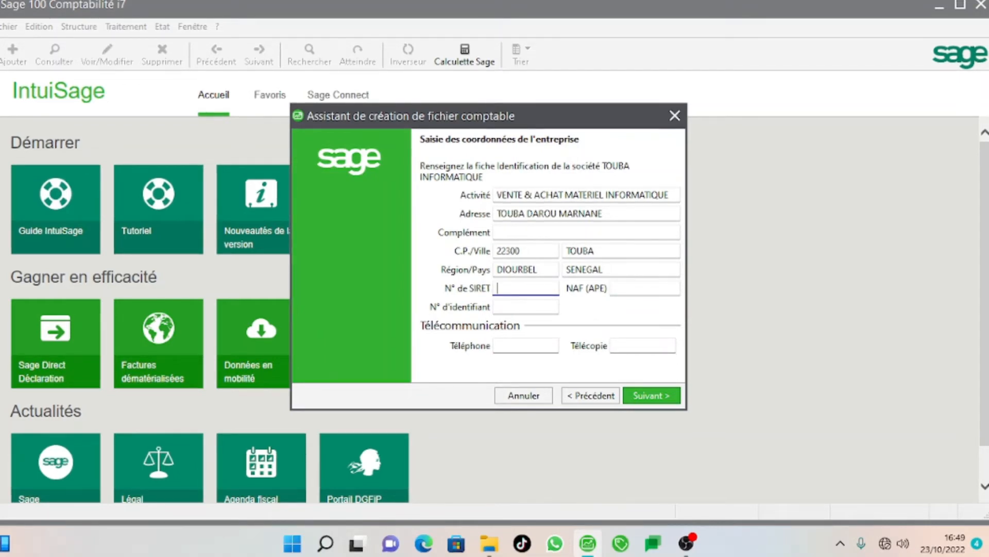
# Enter the company's telephone number with the +221 country code, and its fax number.
pyautogui.press('Tab')
pyautogui.press('Tab')
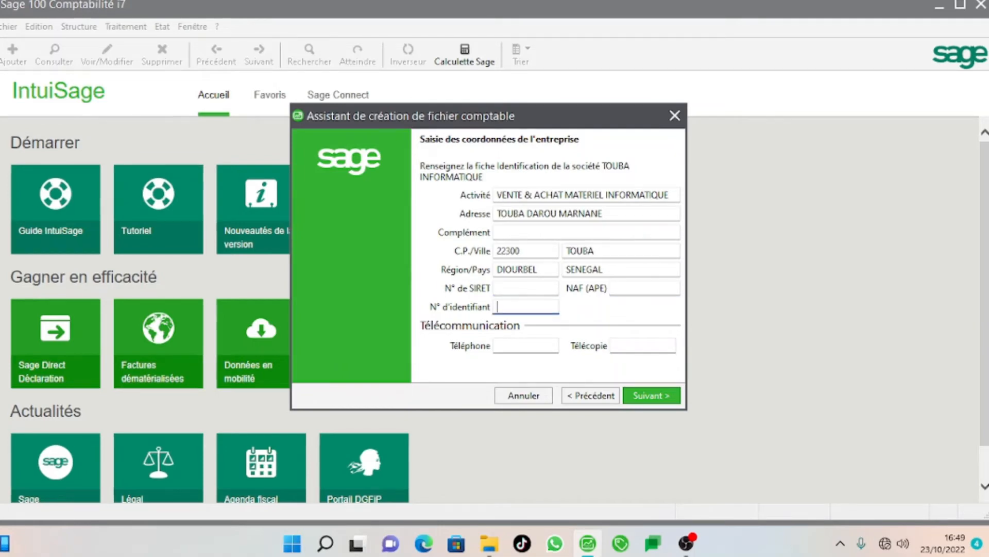
pyautogui.press('Tab')
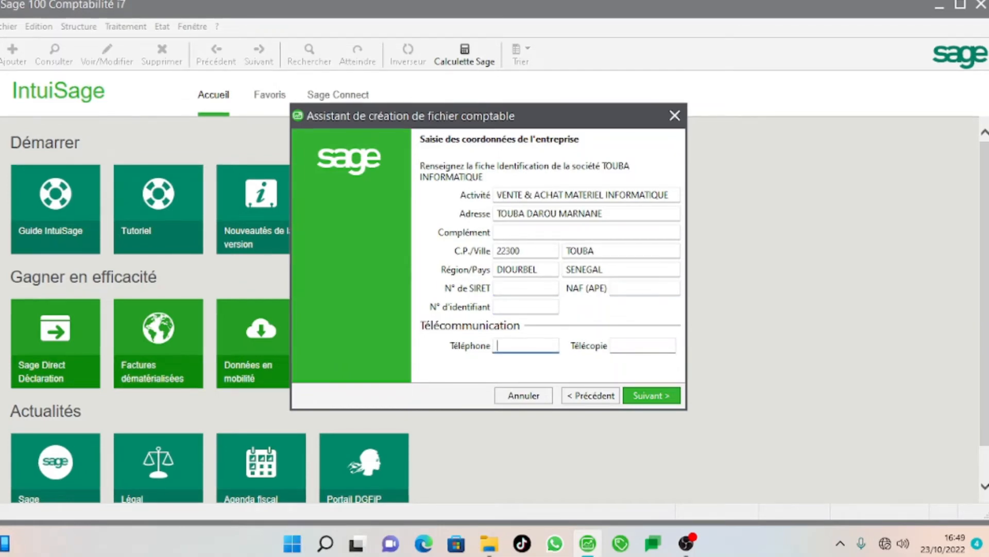
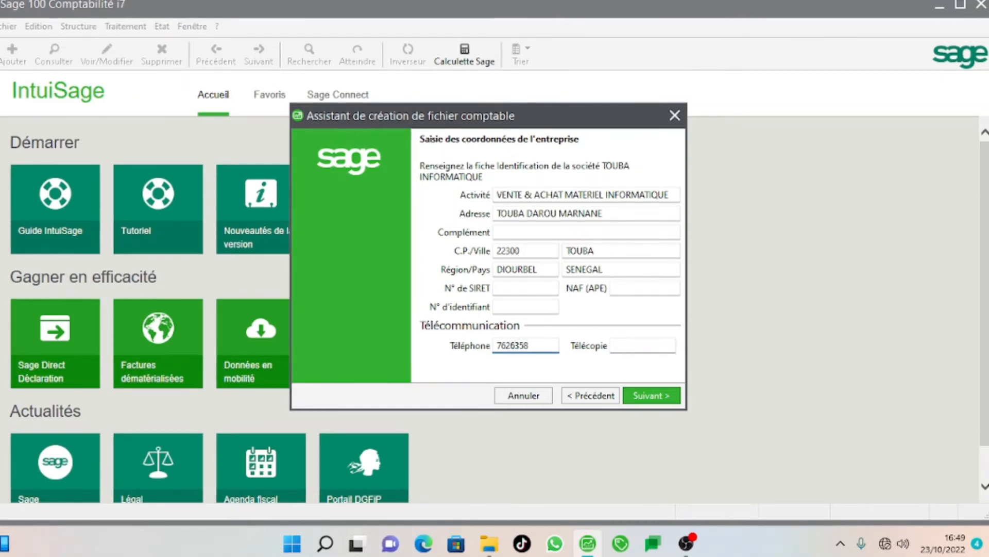
pyautogui.press('Tab')
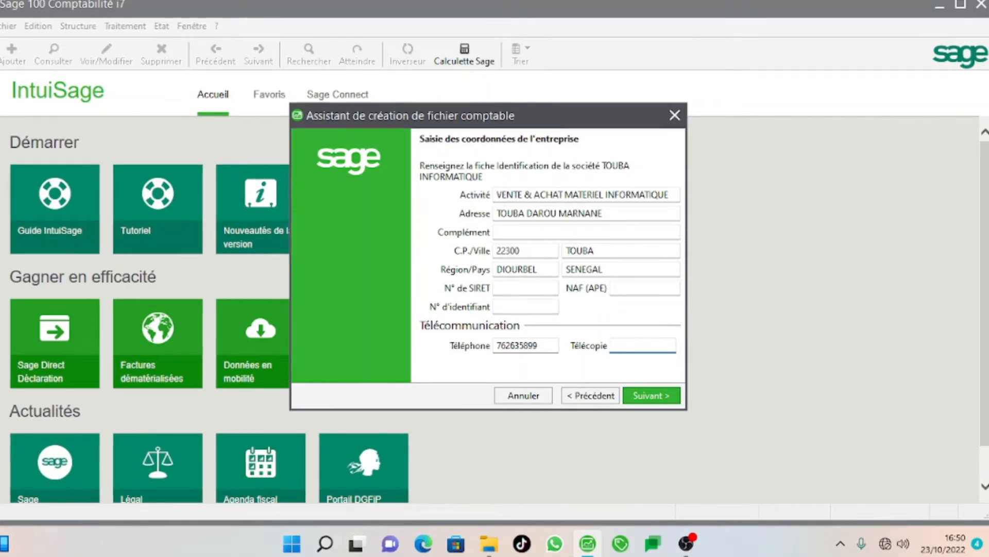
pyautogui.click(495, 345)
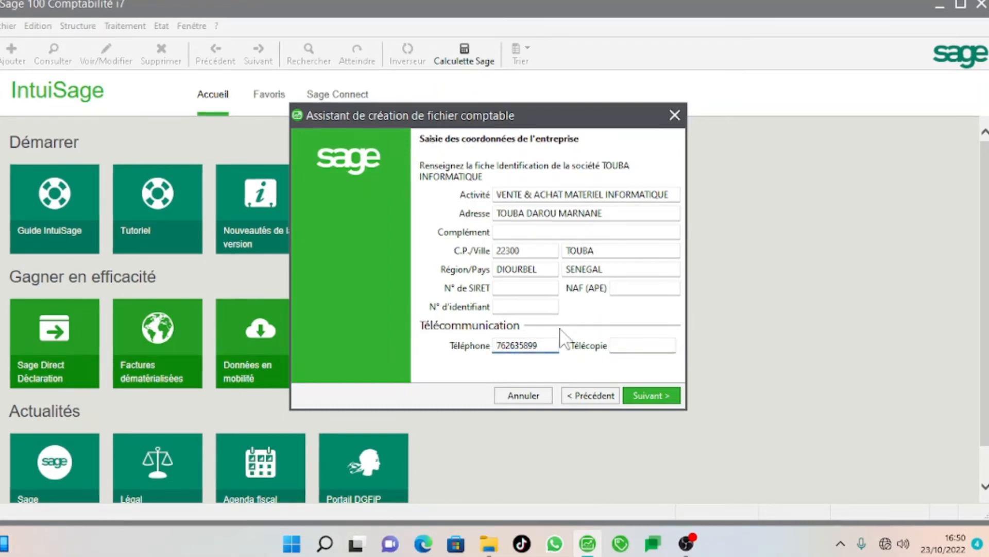
pyautogui.write('+')
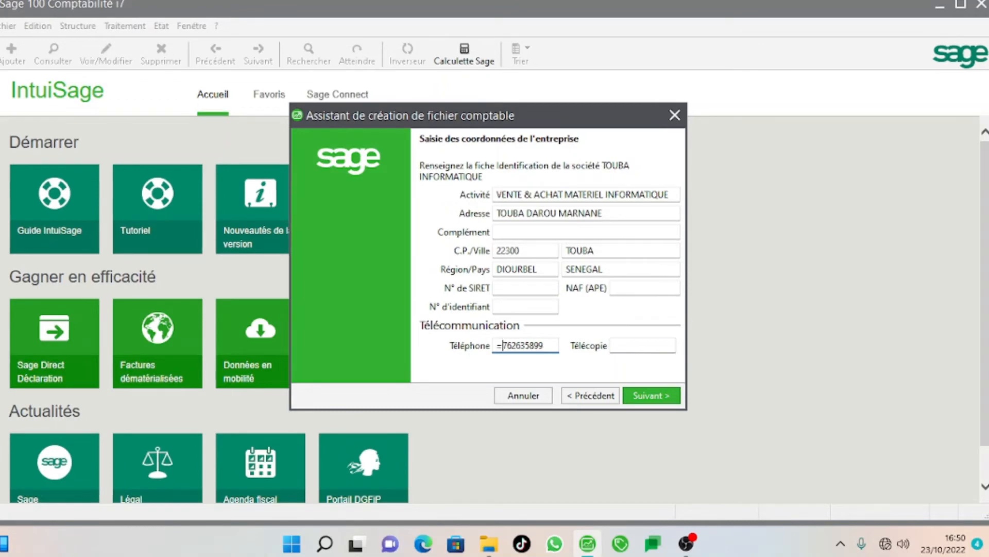
pyautogui.press('BackSpace')
pyautogui.write('+221')
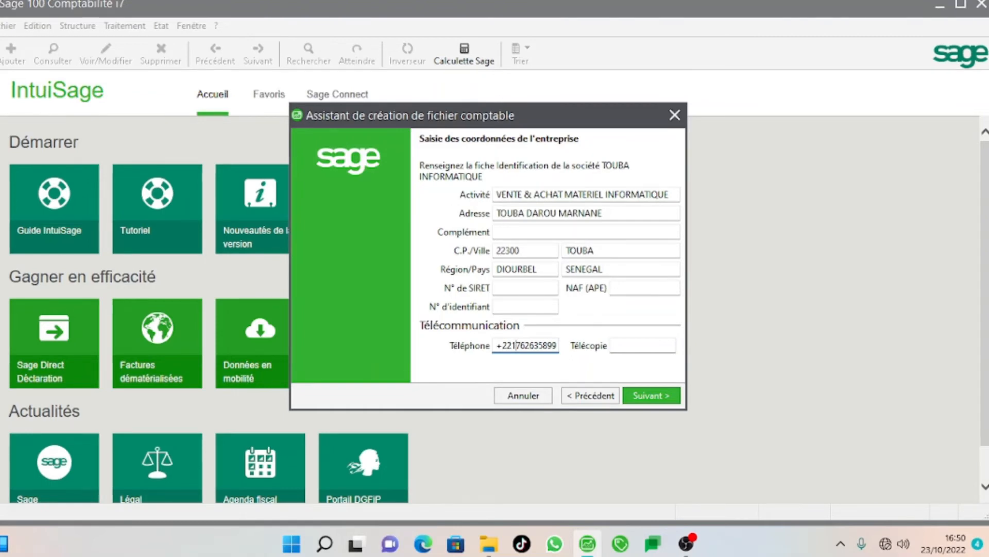
pyautogui.click(641, 351)
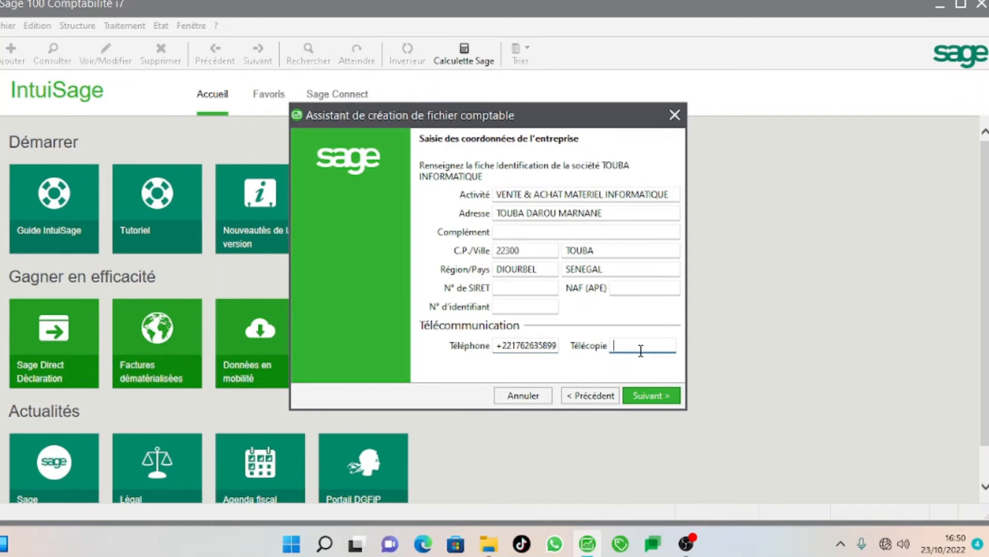
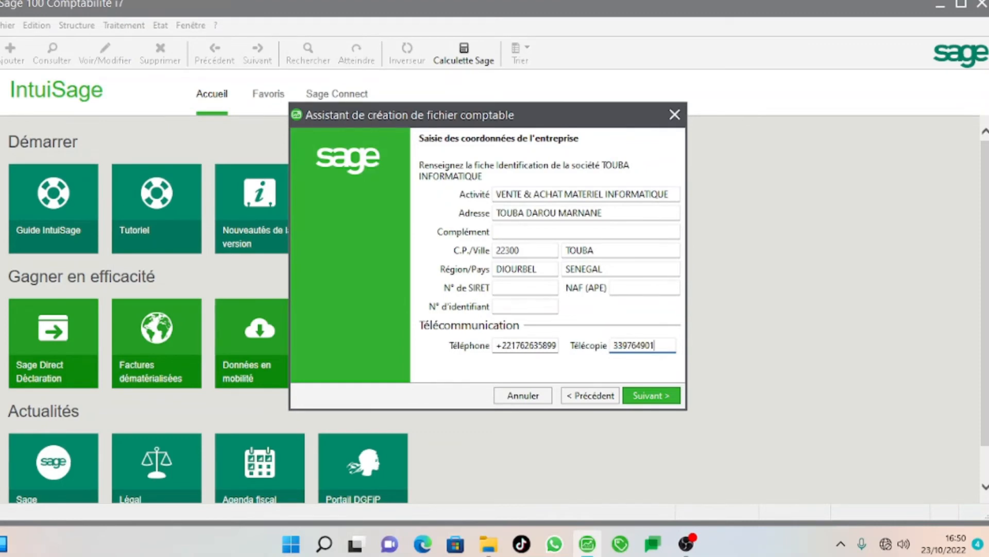
# Accept the default fiscal-year dates and account lengths to reach the currency page.
pyautogui.click(648, 395)
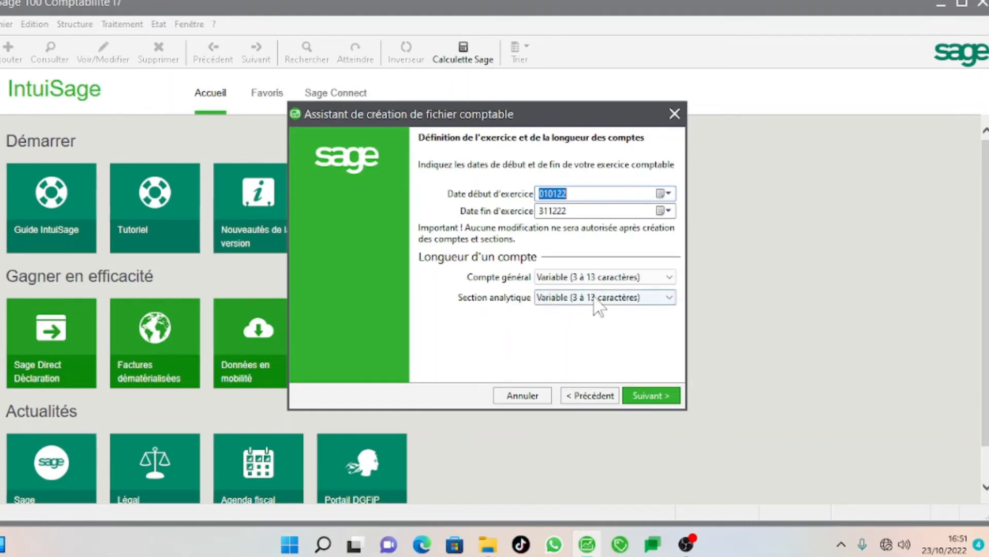
pyautogui.click(660, 393)
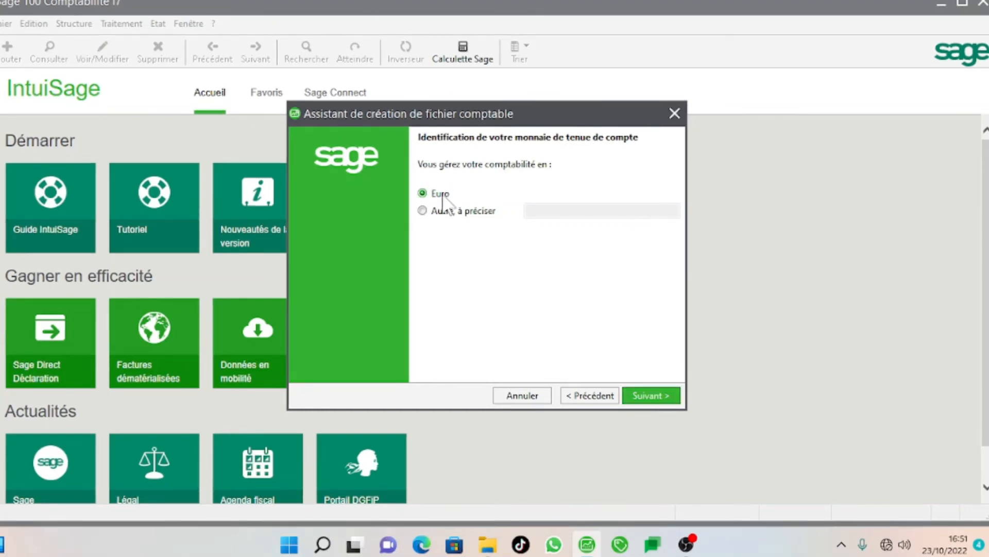
# Choose 'Autre, à préciser' as bookkeeping currency, name it F CFA, and continue.
pyautogui.click(427, 213)
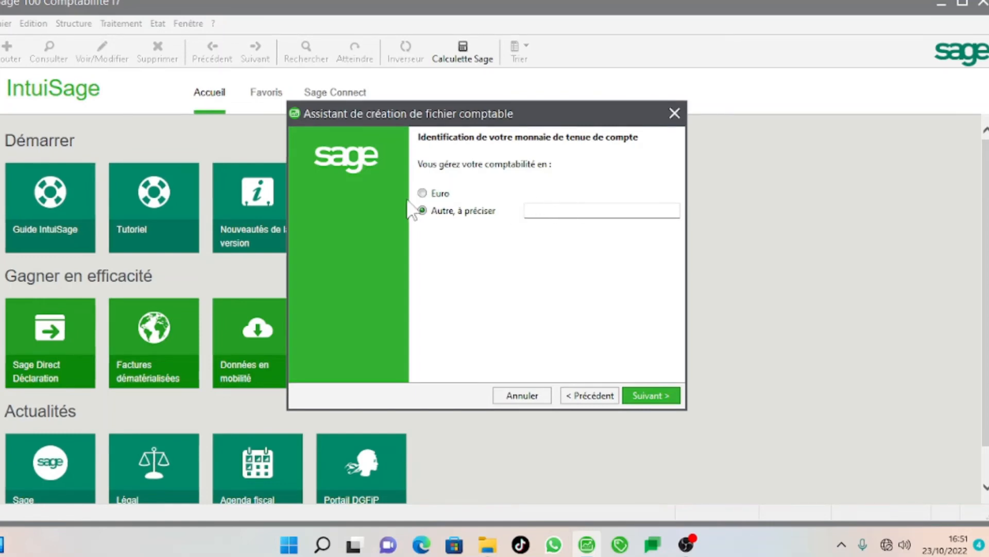
pyautogui.click(428, 196)
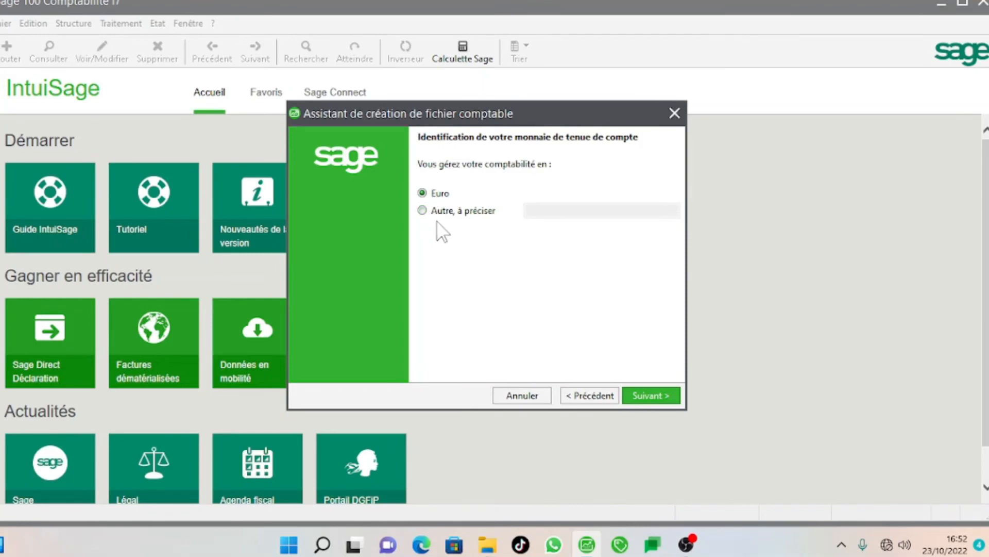
pyautogui.click(450, 214)
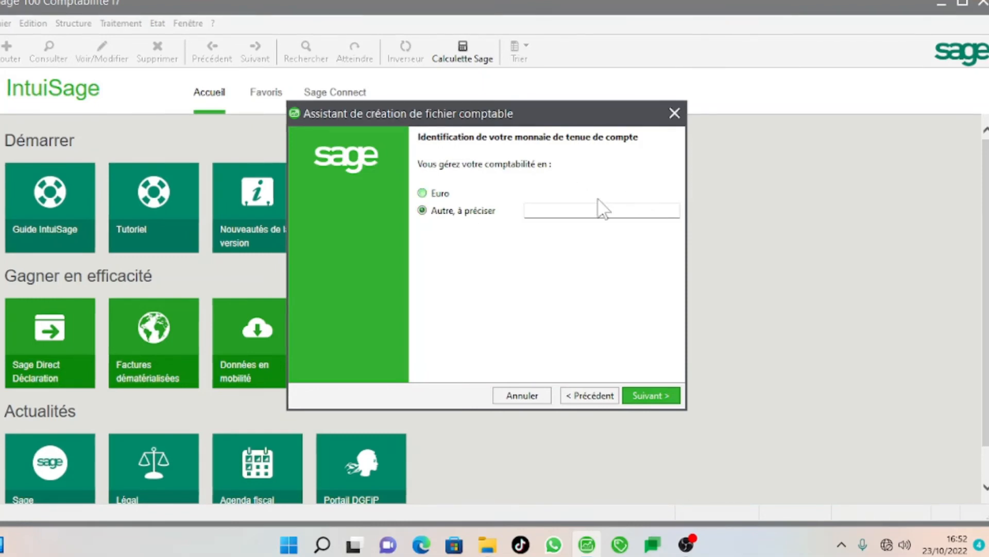
pyautogui.click(570, 210)
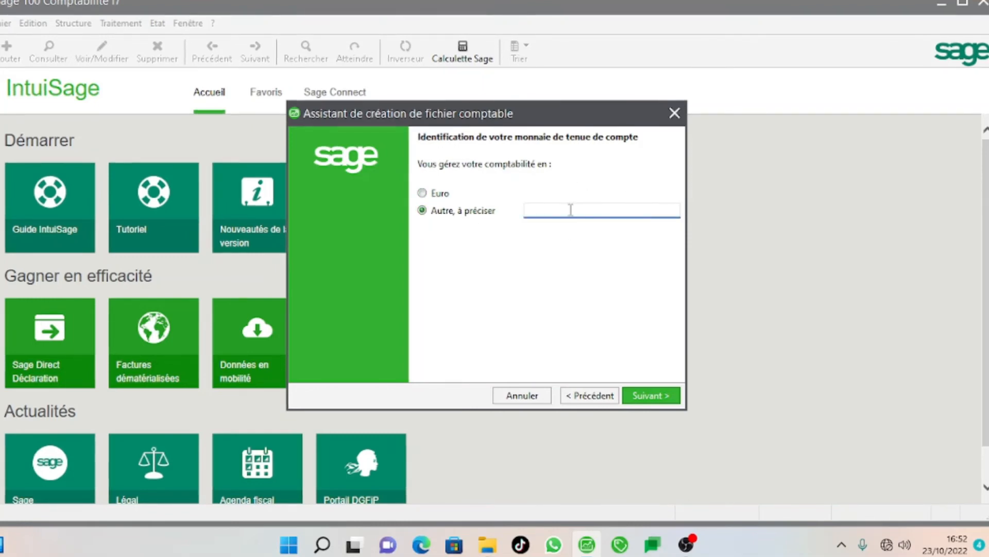
pyautogui.write('F ')
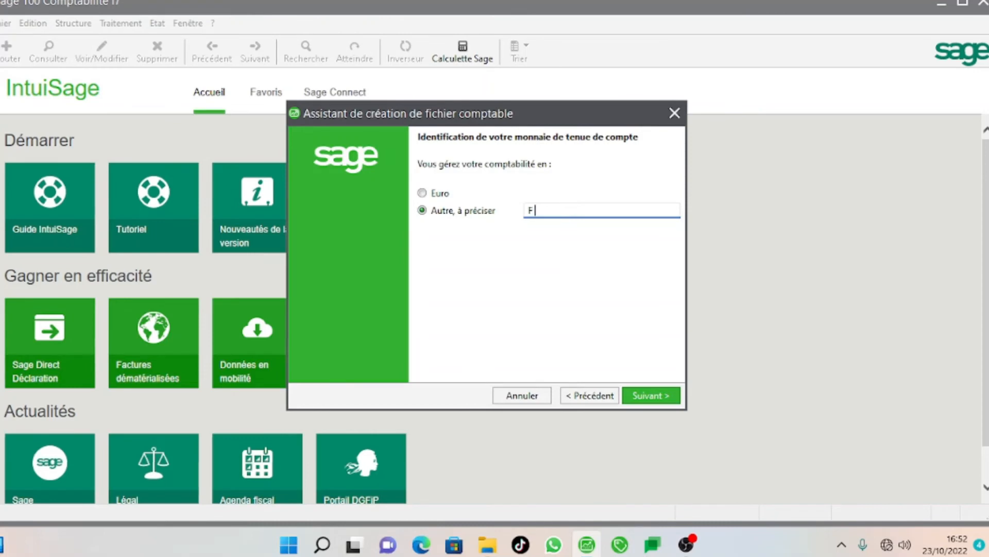
pyautogui.write('CFA')
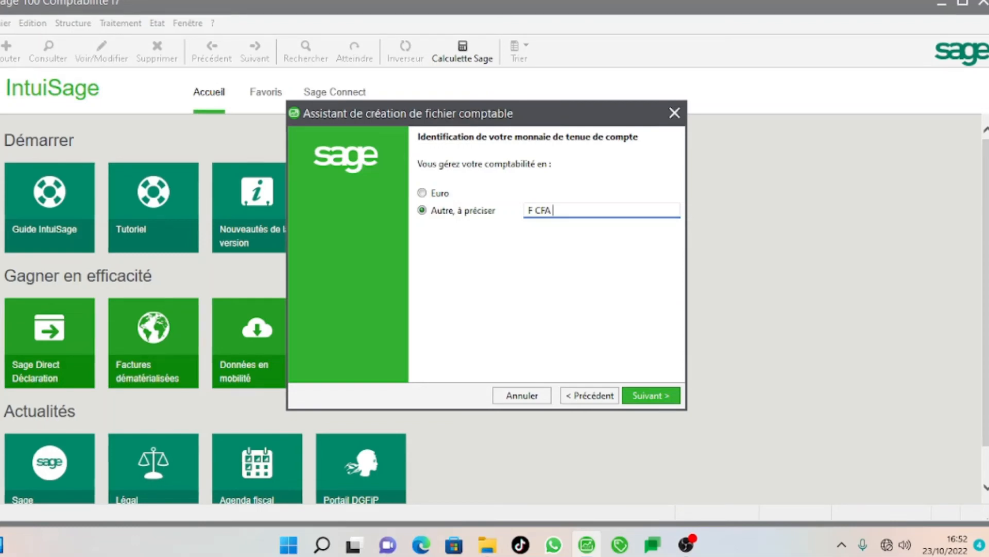
pyautogui.click(642, 395)
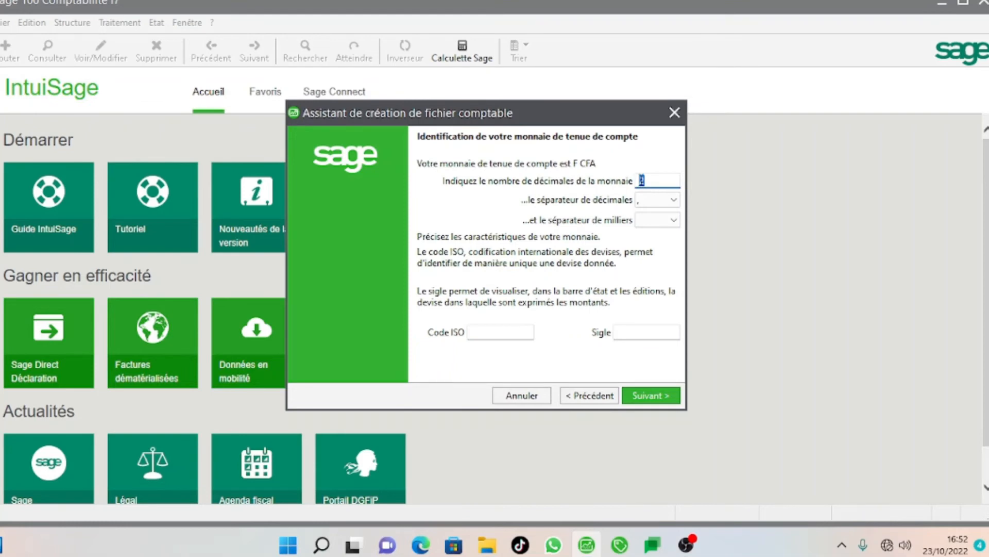
# Give F CFA 0 decimals, no thousands separator, ISO code XOF and sigle F CFA.
pyautogui.write('0')
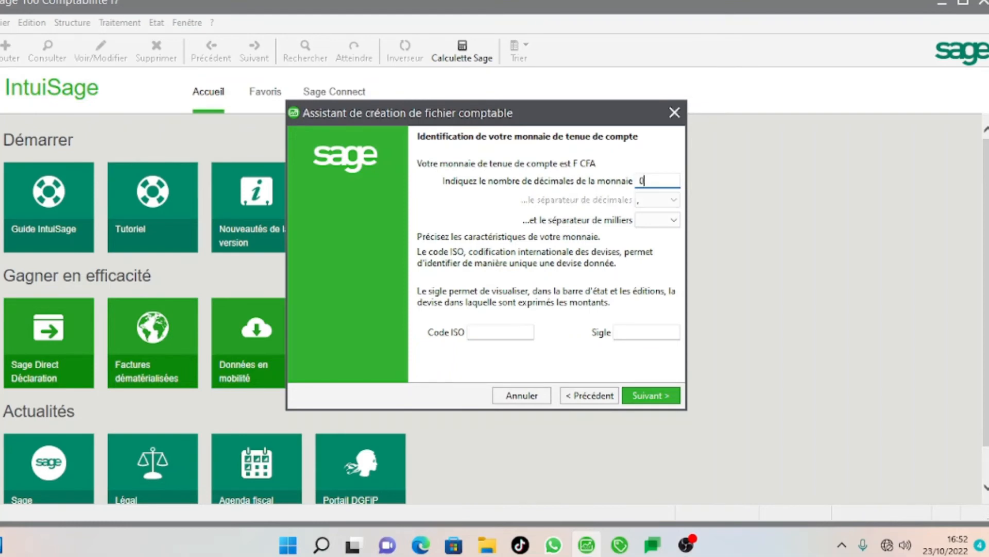
pyautogui.click(668, 222)
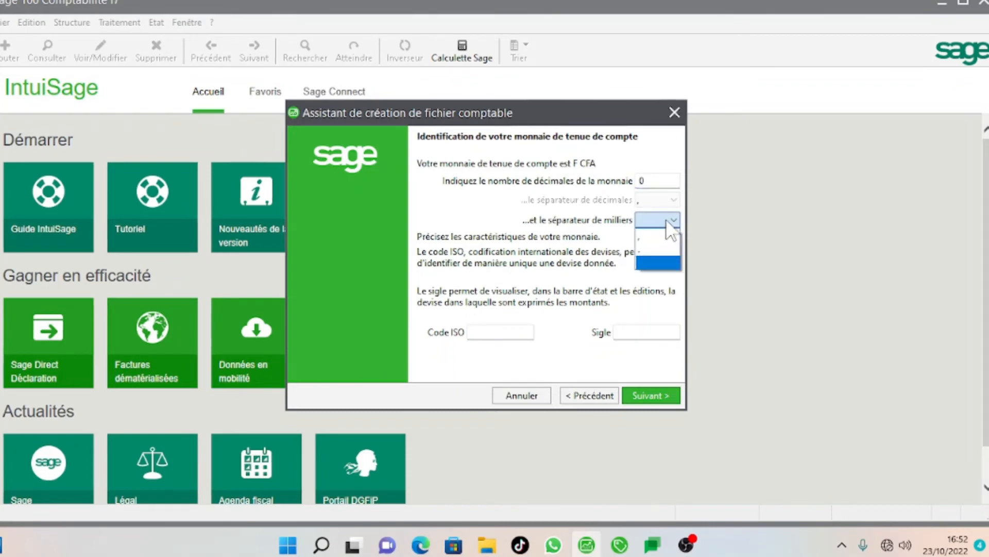
pyautogui.click(667, 218)
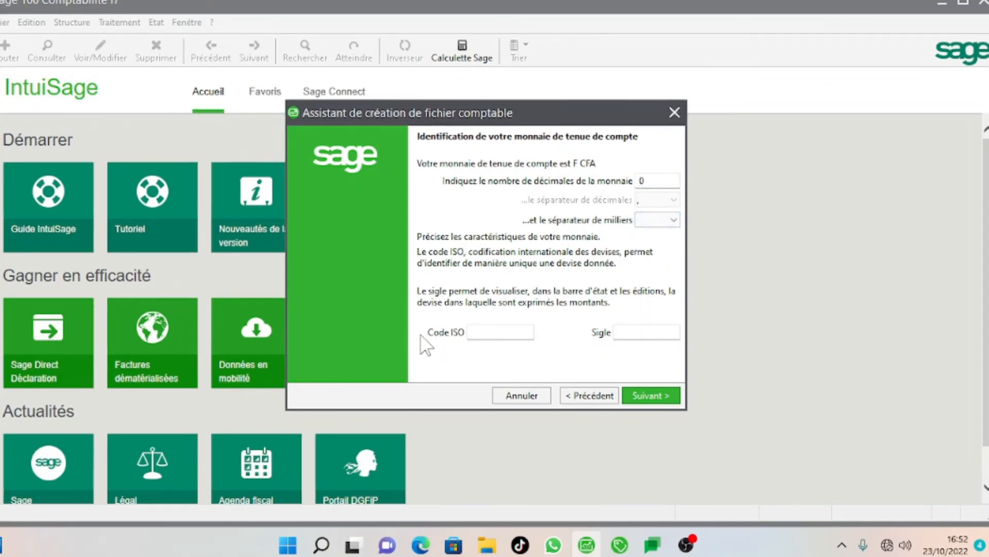
pyautogui.click(483, 332)
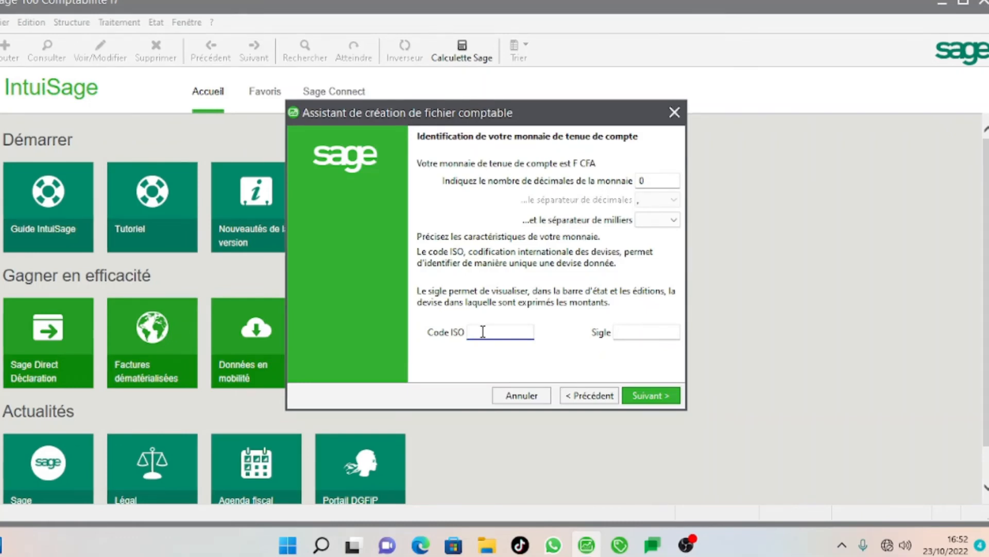
pyautogui.write('X')
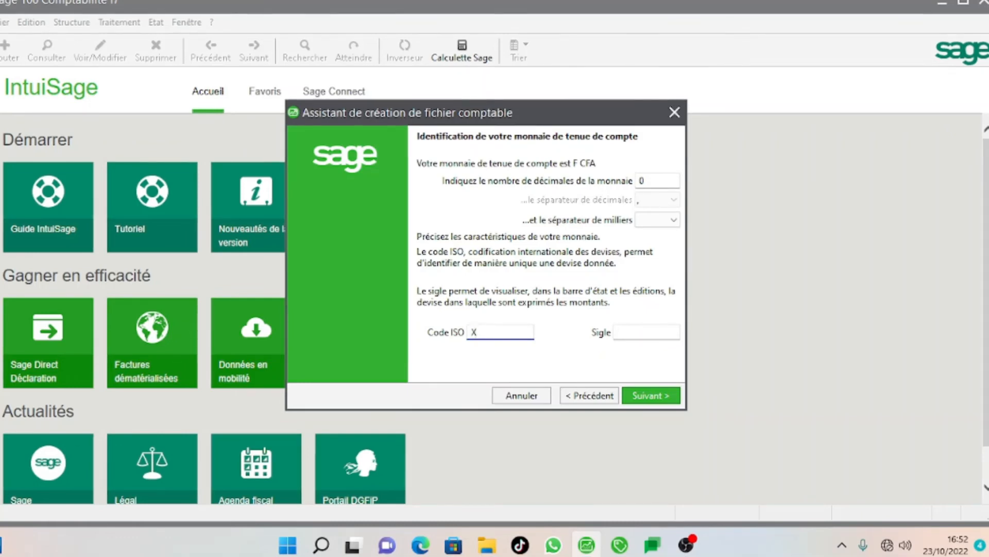
pyautogui.write('OF')
pyautogui.click(634, 335)
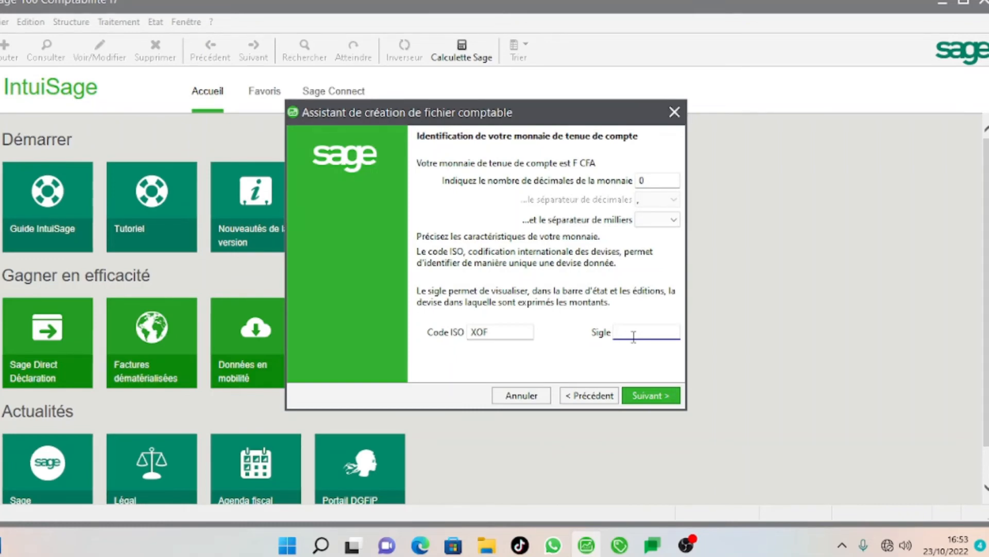
pyautogui.write('F CFA')
pyautogui.click(675, 398)
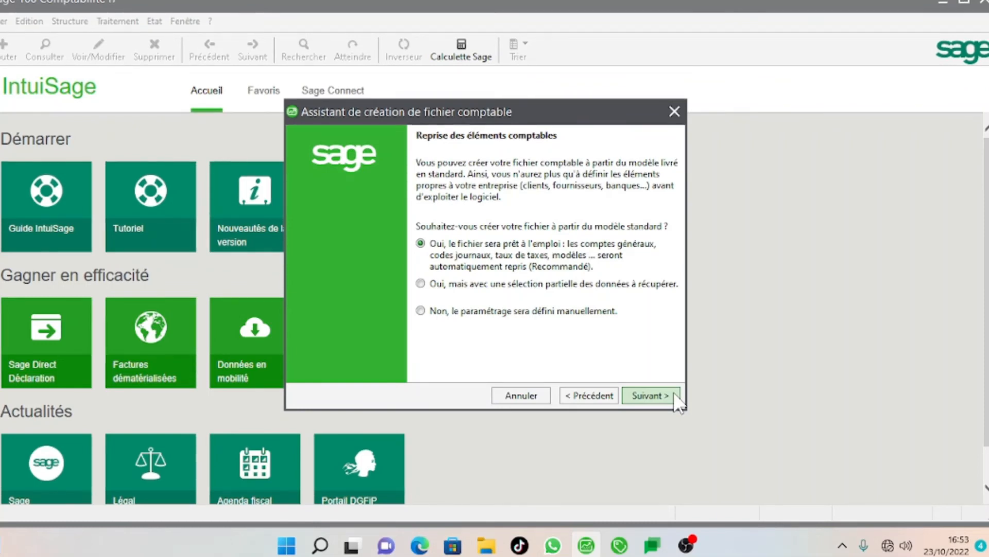
# Select 'Non, le paramétrage sera défini manuellement.' and continue to file creation.
pyautogui.click(485, 312)
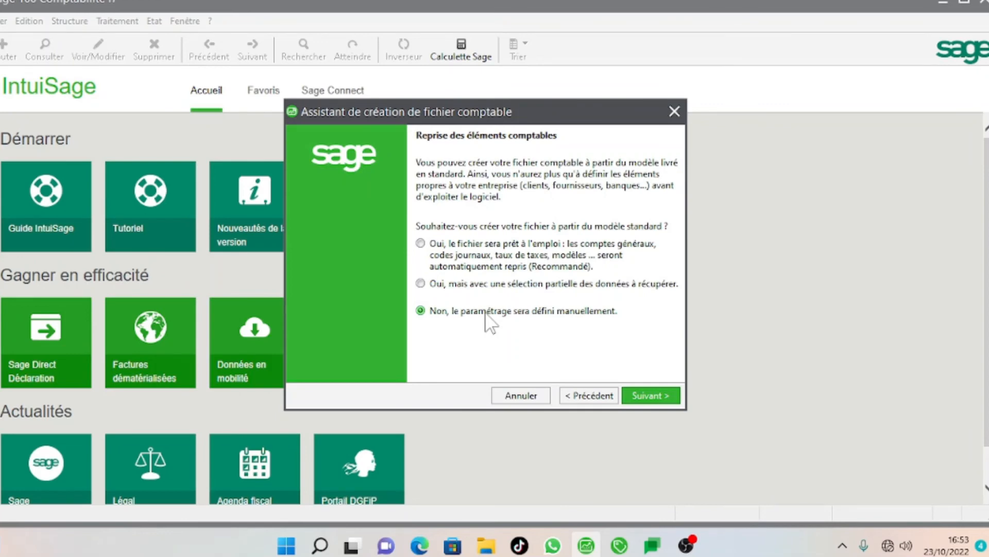
pyautogui.click(662, 397)
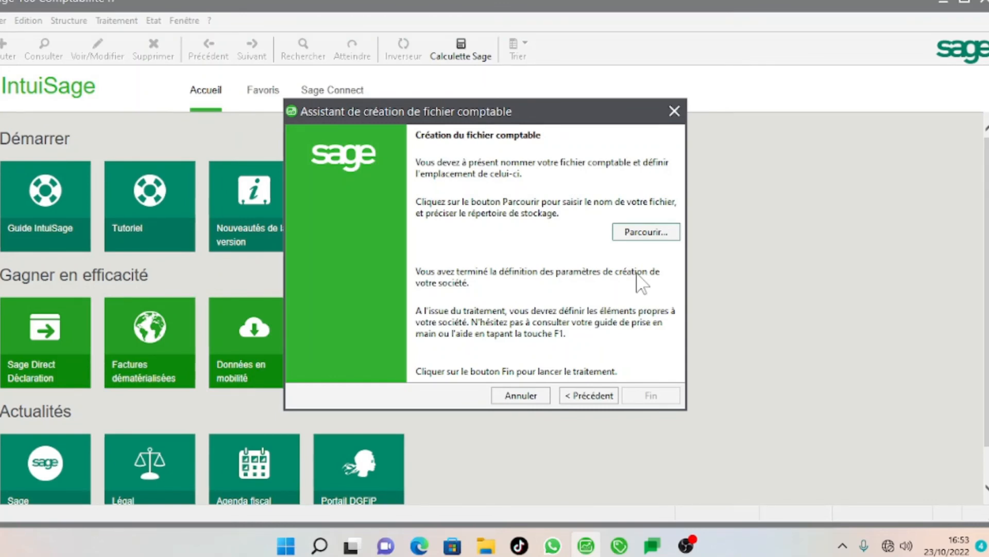
# Enter TOUBA INFORMATIQUE as the file name, dismissing the cannot-save-in-library warning.
pyautogui.click(636, 239)
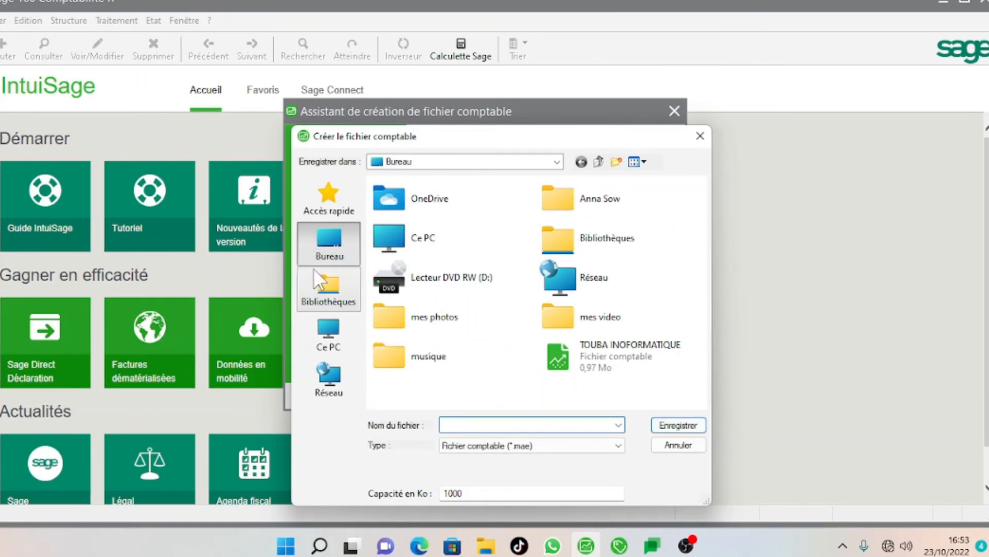
pyautogui.click(325, 300)
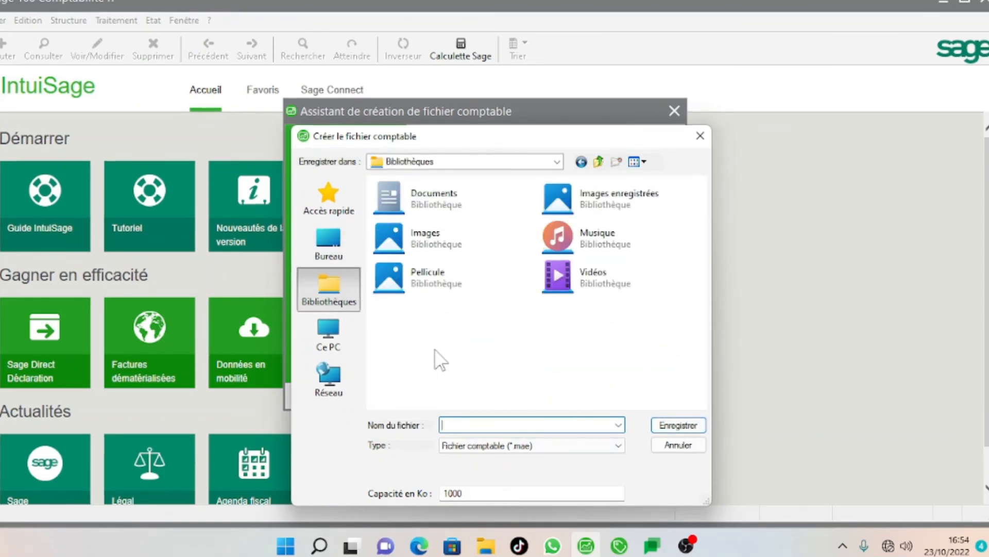
pyautogui.write('TOUBA I')
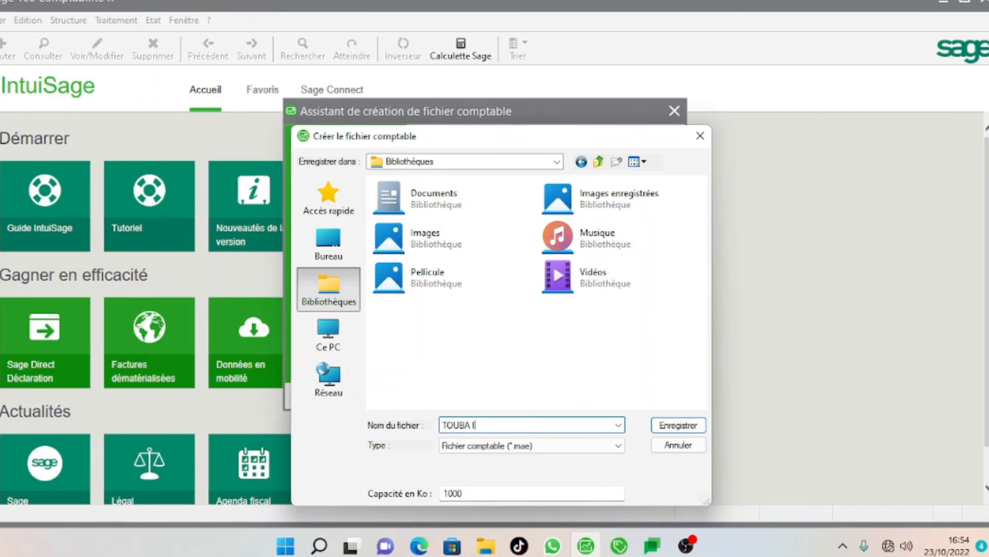
pyautogui.write('NFORMA')
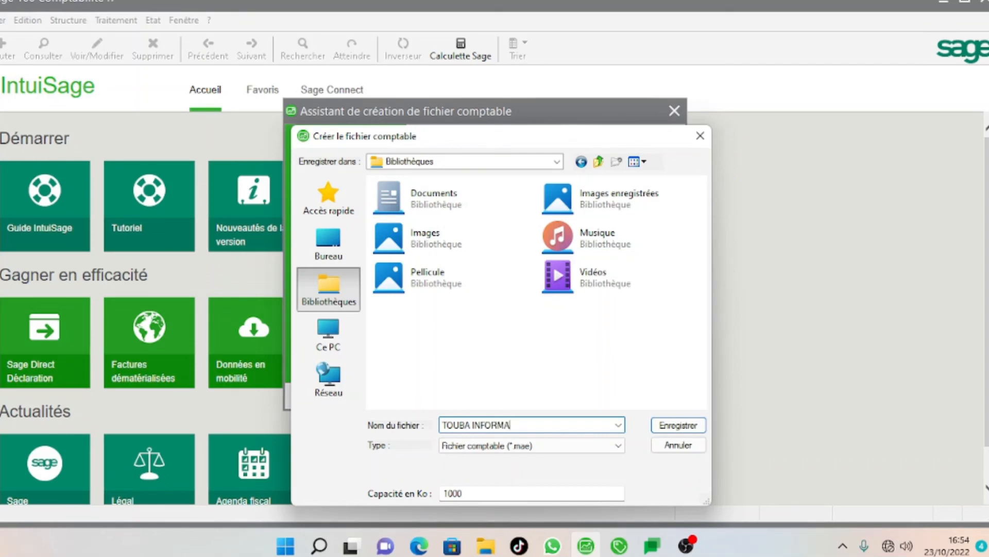
pyautogui.write('TIQUE')
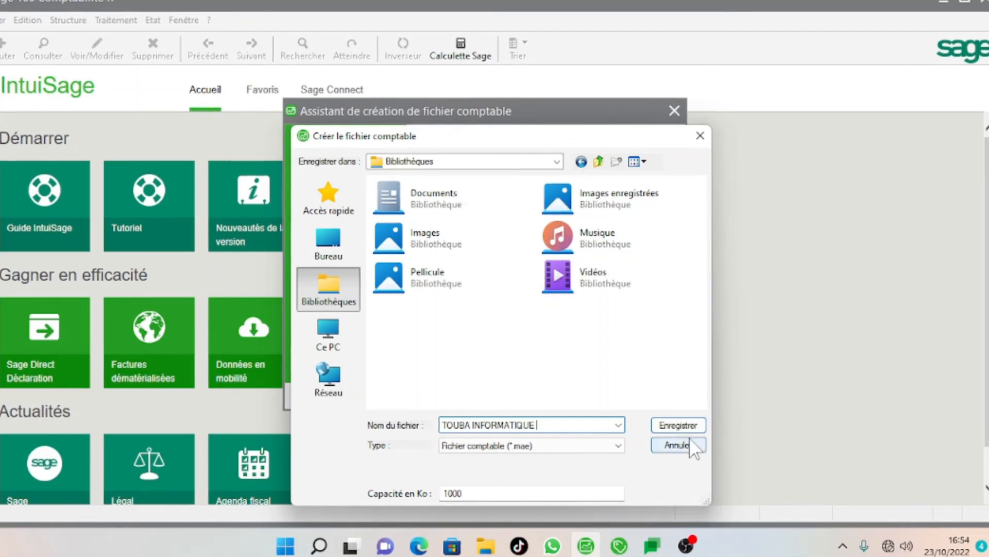
pyautogui.click(683, 424)
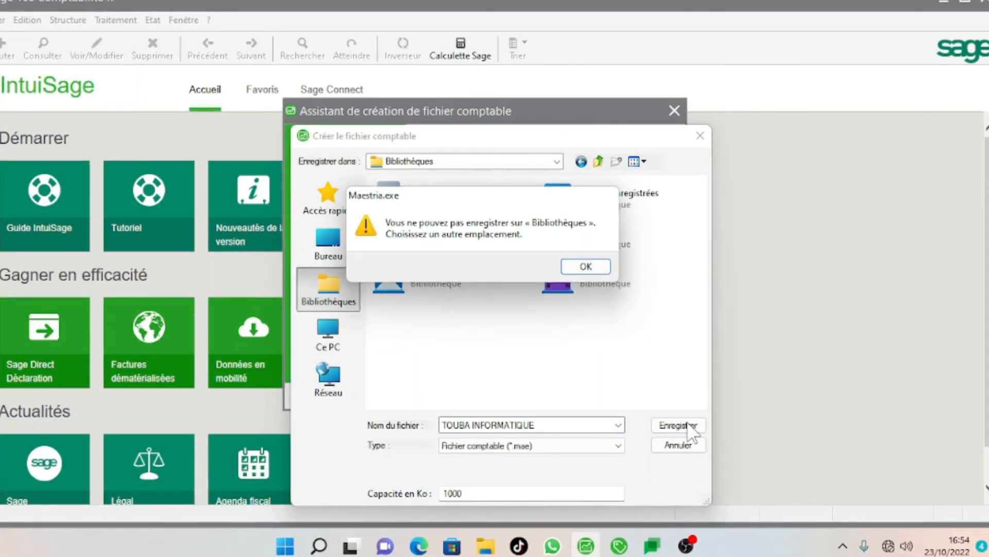
pyautogui.click(588, 267)
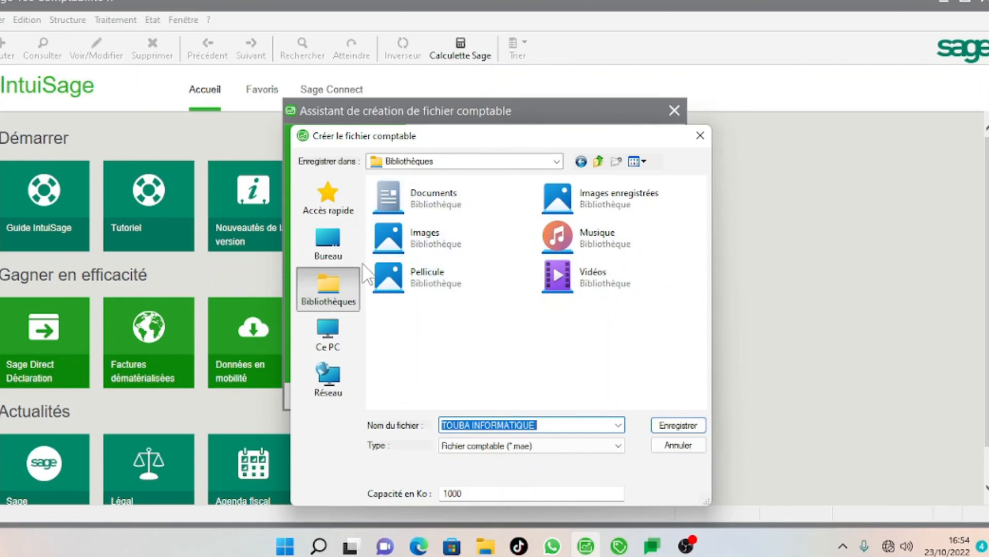
# Save TOUBA INFORMATIQUE.mae in the Ce PC > Images folder.
pyautogui.click(443, 205)
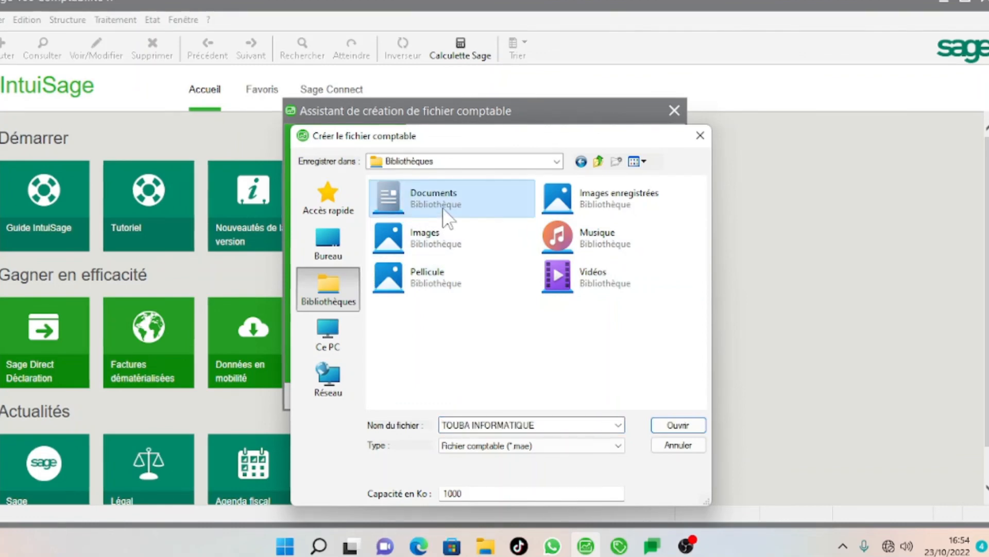
pyautogui.doubleClick(443, 204)
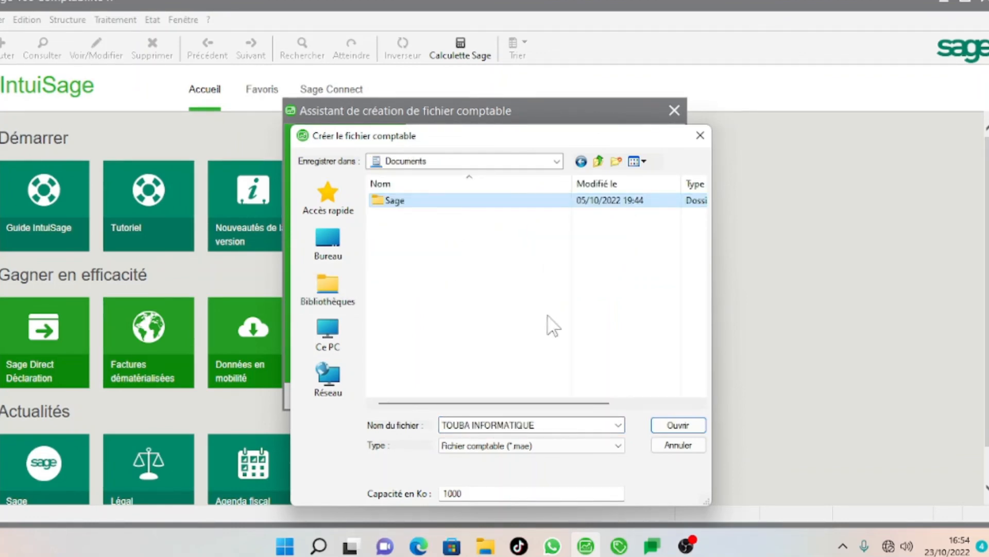
pyautogui.click(481, 278)
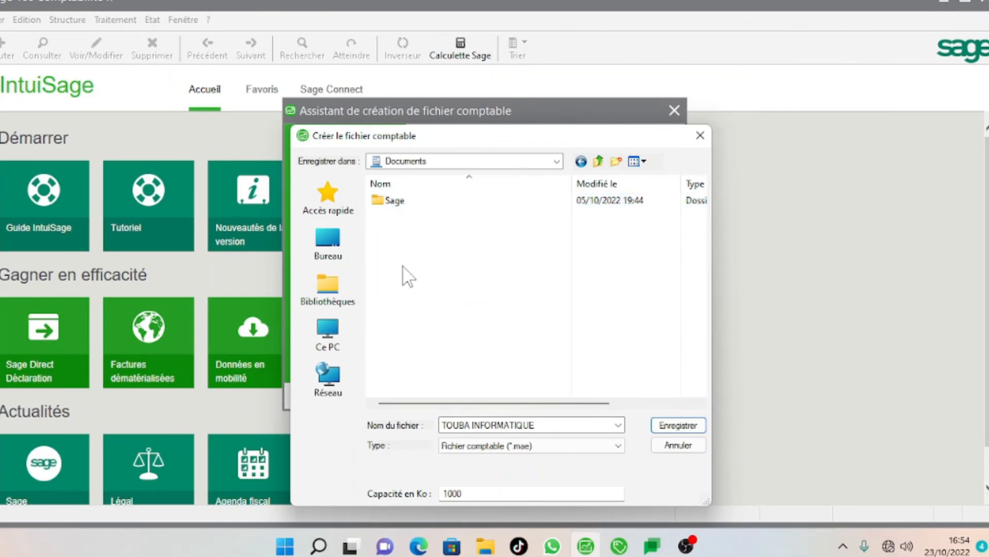
pyautogui.click(328, 343)
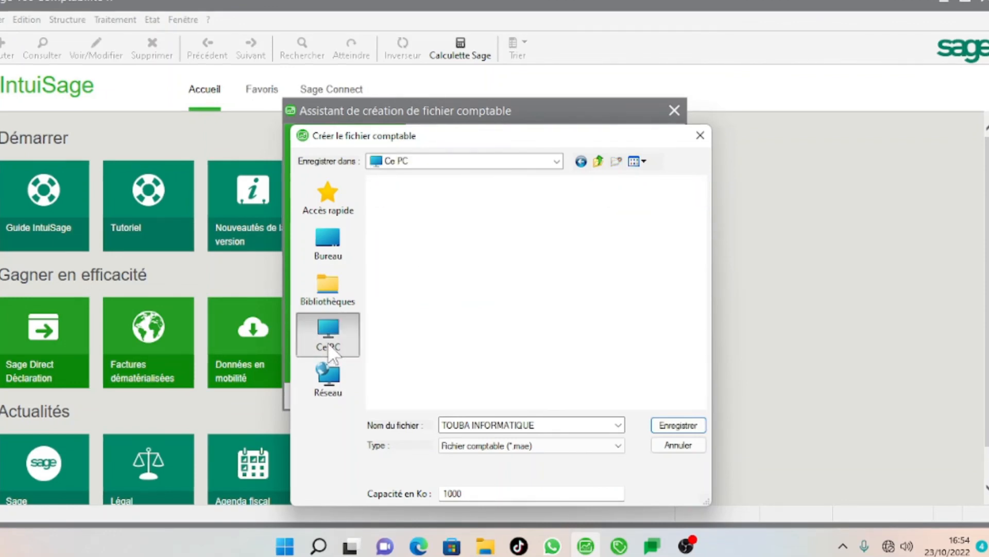
pyautogui.doubleClick(494, 298)
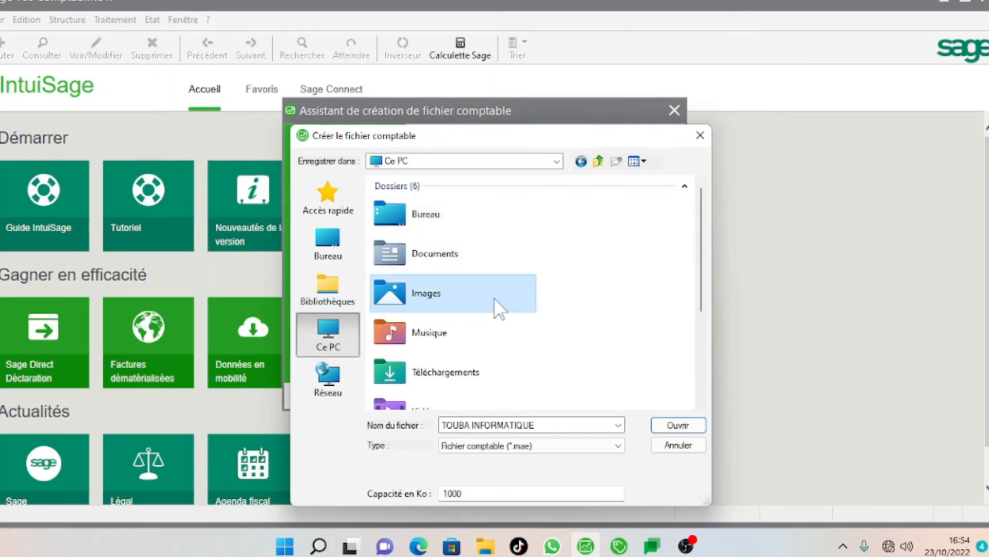
pyautogui.click(700, 421)
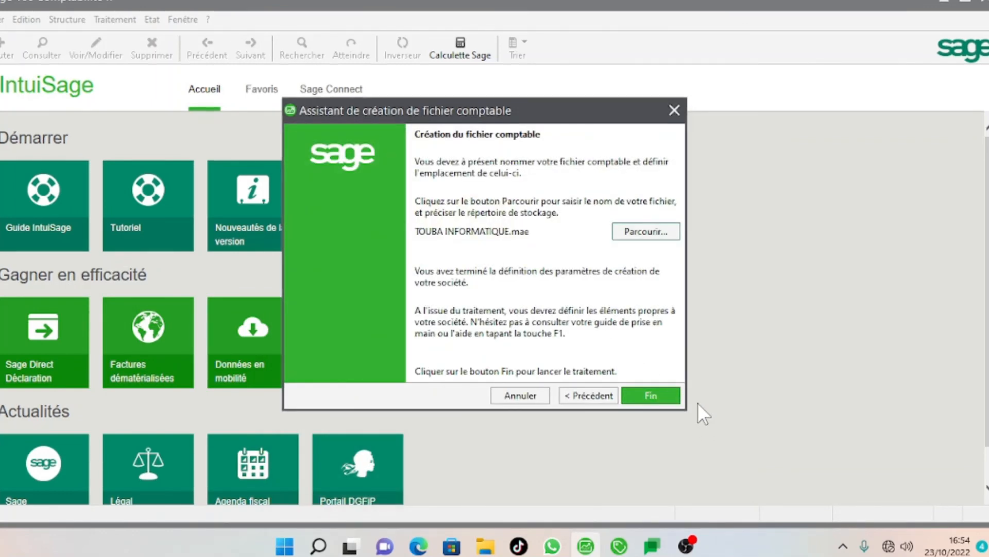
# Create the TOUBA INFORMATIQUE file, then review its Contacts and F CFA Monnaie & Formats before returning to Identification.
pyautogui.click(665, 397)
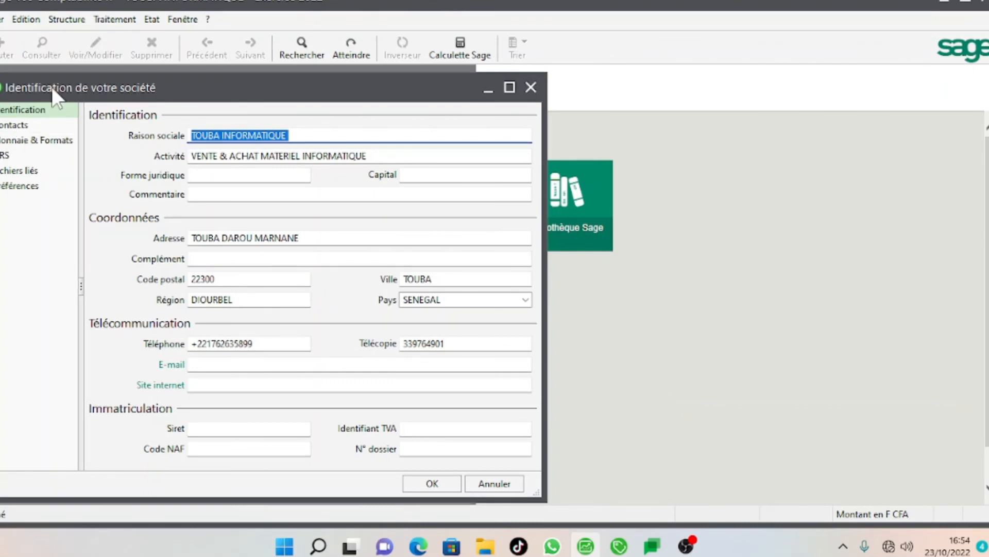
pyautogui.click(21, 116)
pyautogui.click(26, 139)
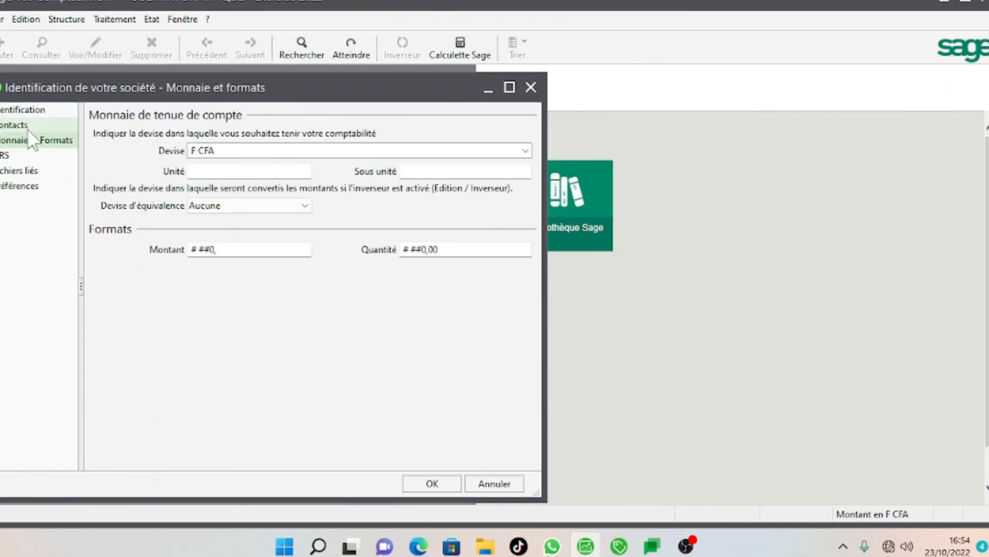
pyautogui.click(21, 124)
pyautogui.click(33, 141)
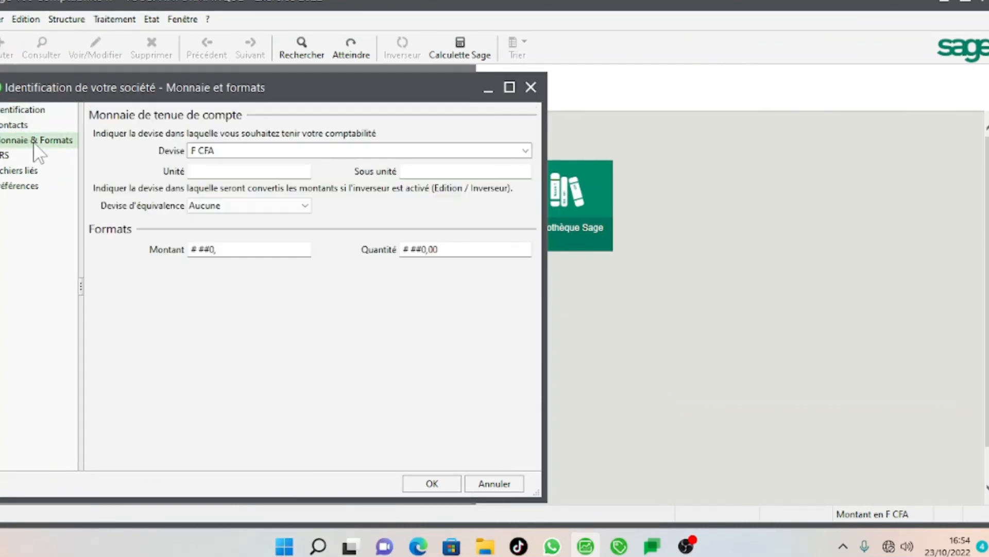
pyautogui.click(54, 107)
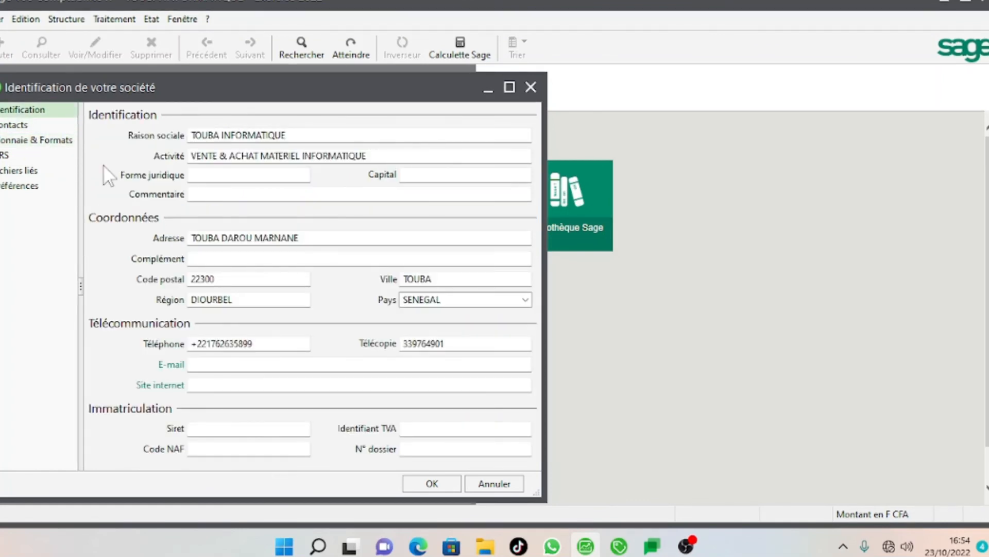